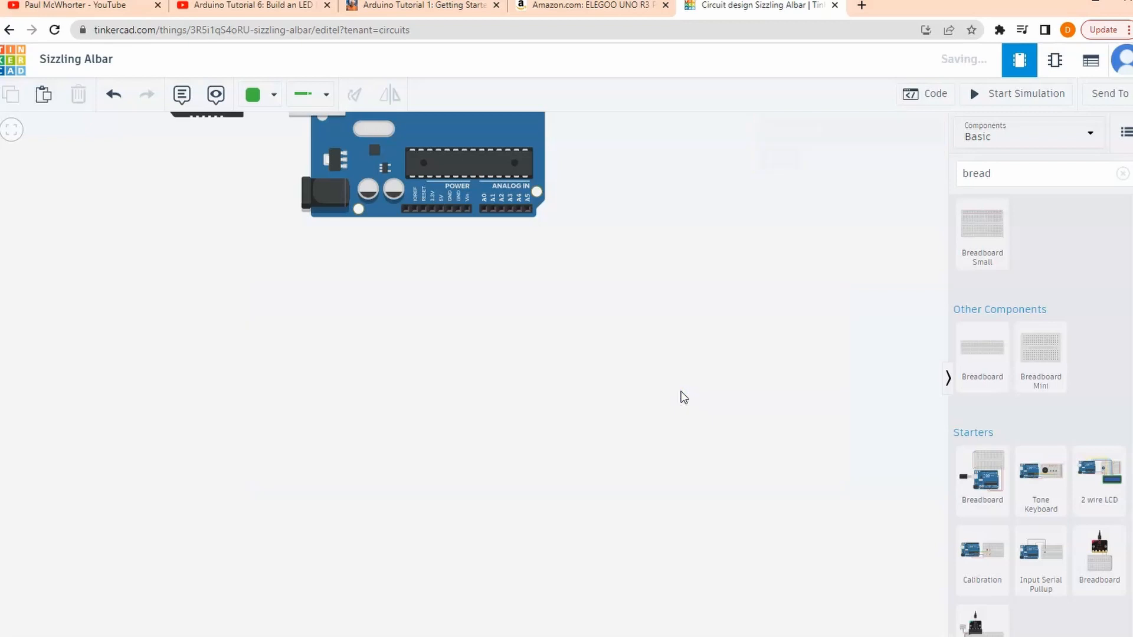
Step: Clear the component search and position the Arduino Uno board in the middle of the workspace
click(1121, 175)
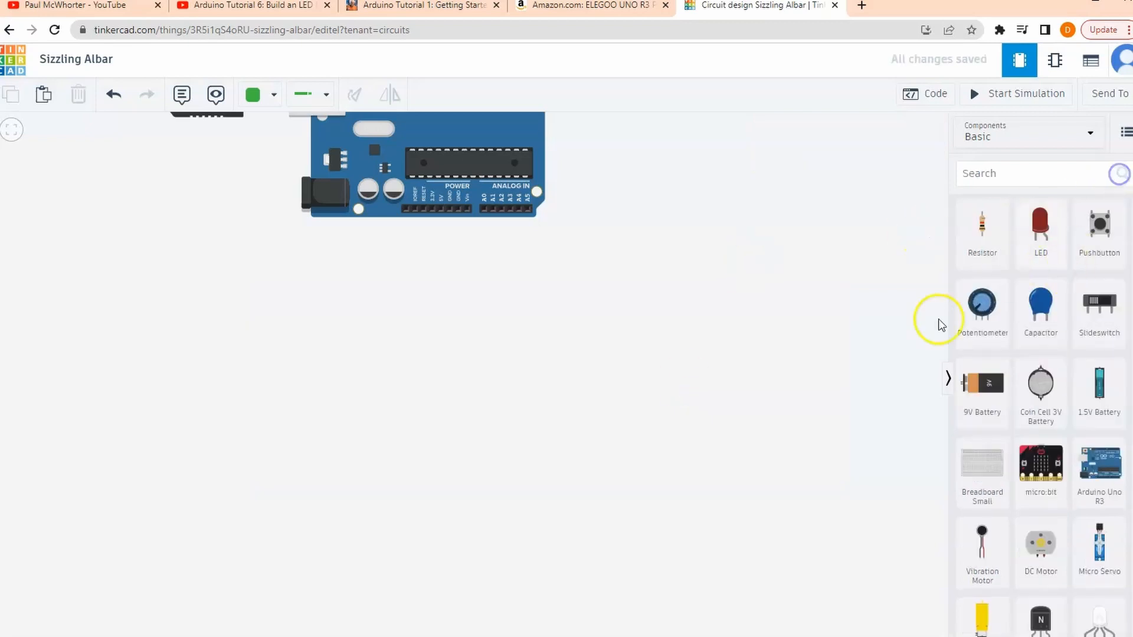
scroll(678, 324, up, 2)
drag(675, 322, 660, 475)
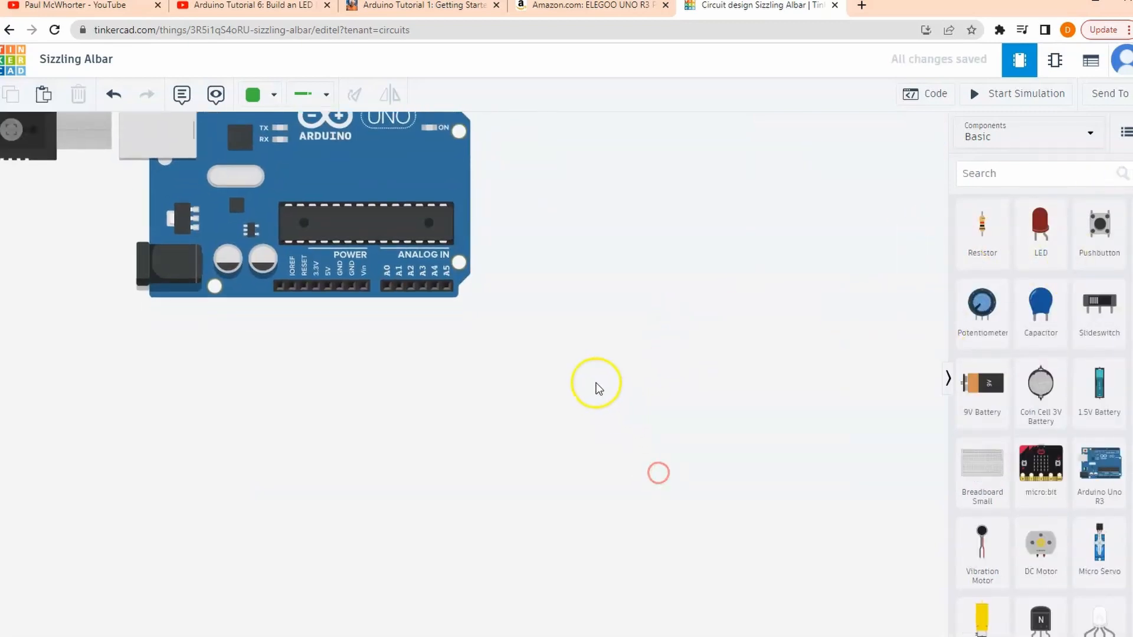
scroll(584, 372, down, 3)
scroll(574, 367, up, 2)
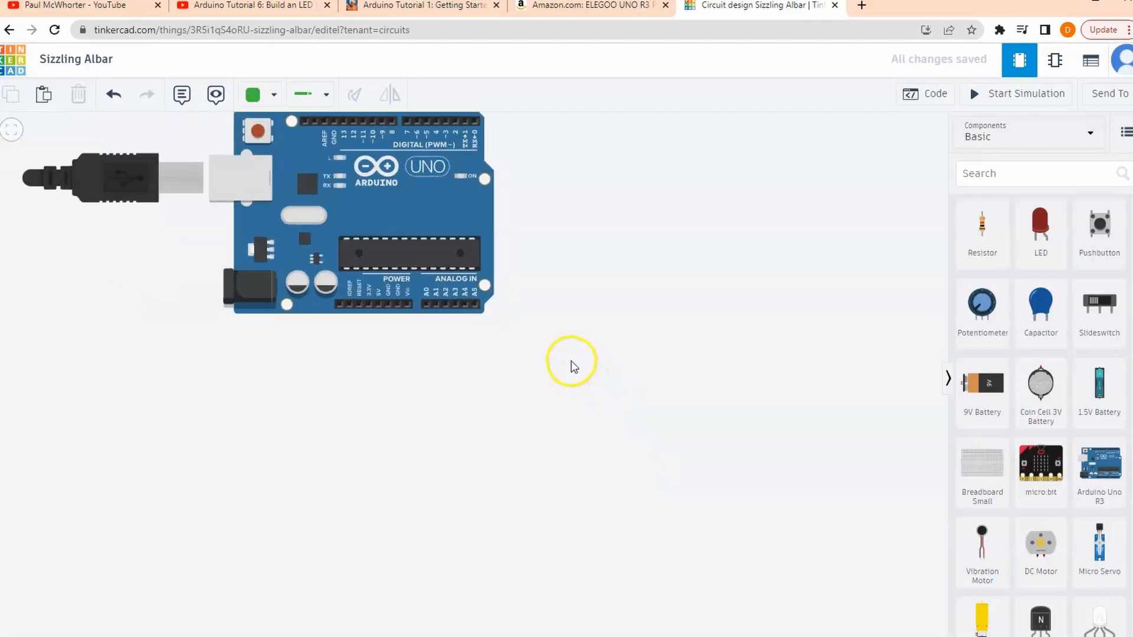
scroll(572, 366, down, 1)
drag(540, 292, 738, 407)
click(766, 327)
drag(665, 323, 639, 328)
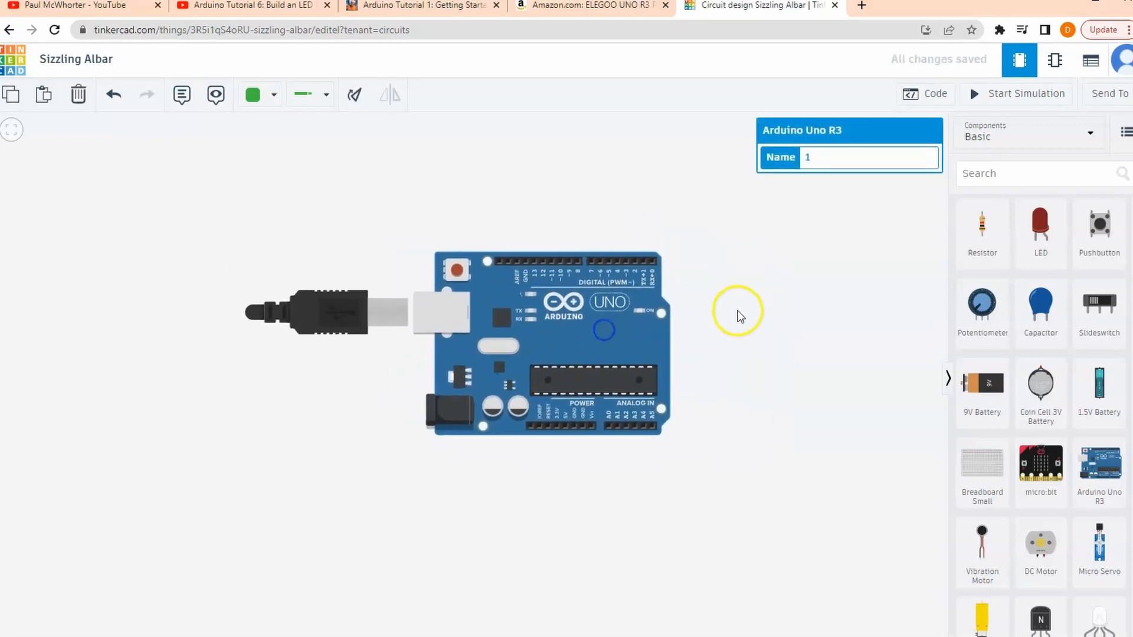
click(734, 310)
Step: Add an LED and a resistor above the Arduino board, with the LED to the left of the resistor
drag(1048, 223, 767, 207)
click(958, 241)
drag(981, 239, 678, 188)
click(708, 278)
drag(701, 274, 637, 334)
drag(725, 281, 522, 249)
click(587, 226)
click(511, 247)
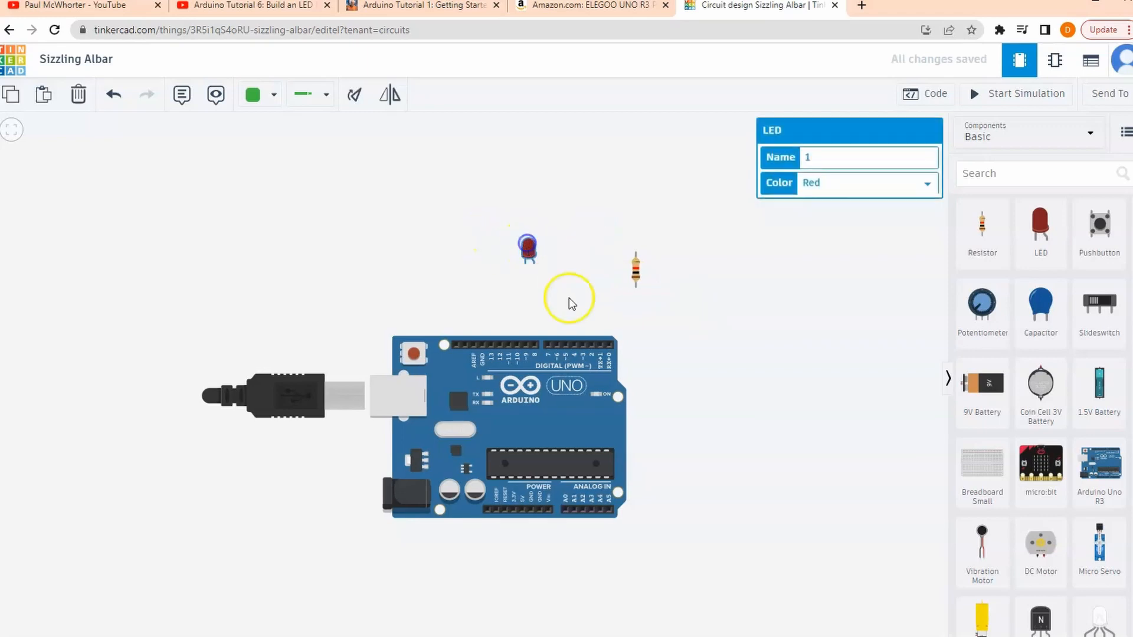
Step: Rotate the LED in increments through a full turn back to its upright orientation
click(355, 98)
double_click(354, 97)
click(353, 98)
click(353, 97)
click(351, 98)
click(351, 97)
click(350, 97)
click(350, 98)
click(351, 98)
click(352, 97)
click(351, 97)
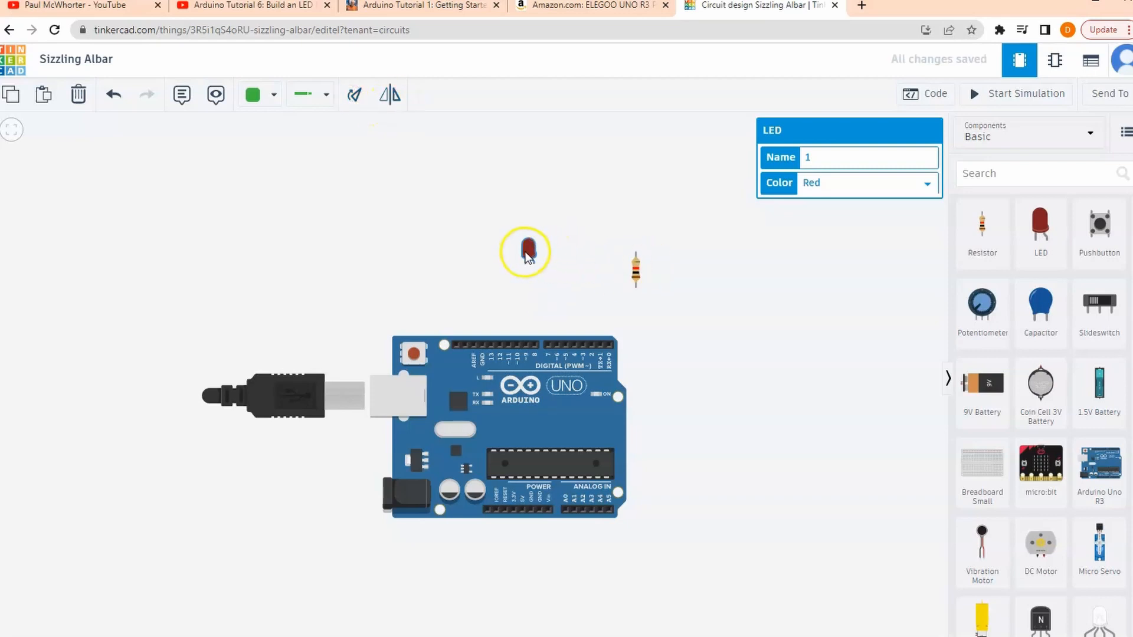
Step: Set the LED's color to Blue
click(885, 183)
click(854, 238)
click(850, 183)
click(822, 247)
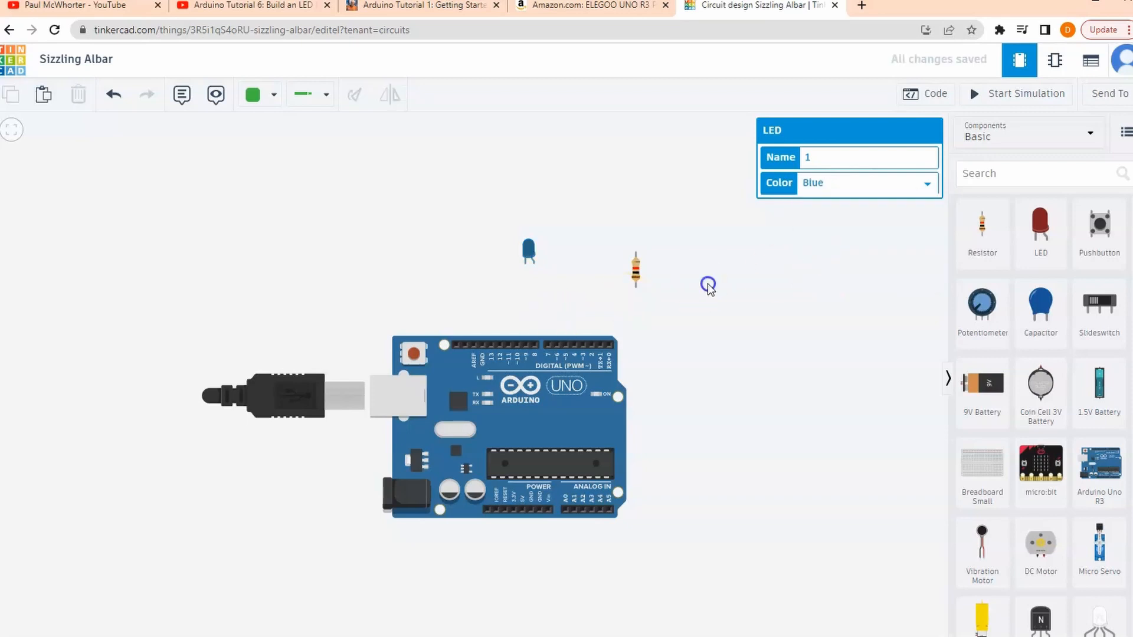
click(708, 283)
Step: Set the resistor's resistance to 330 Ω
click(636, 274)
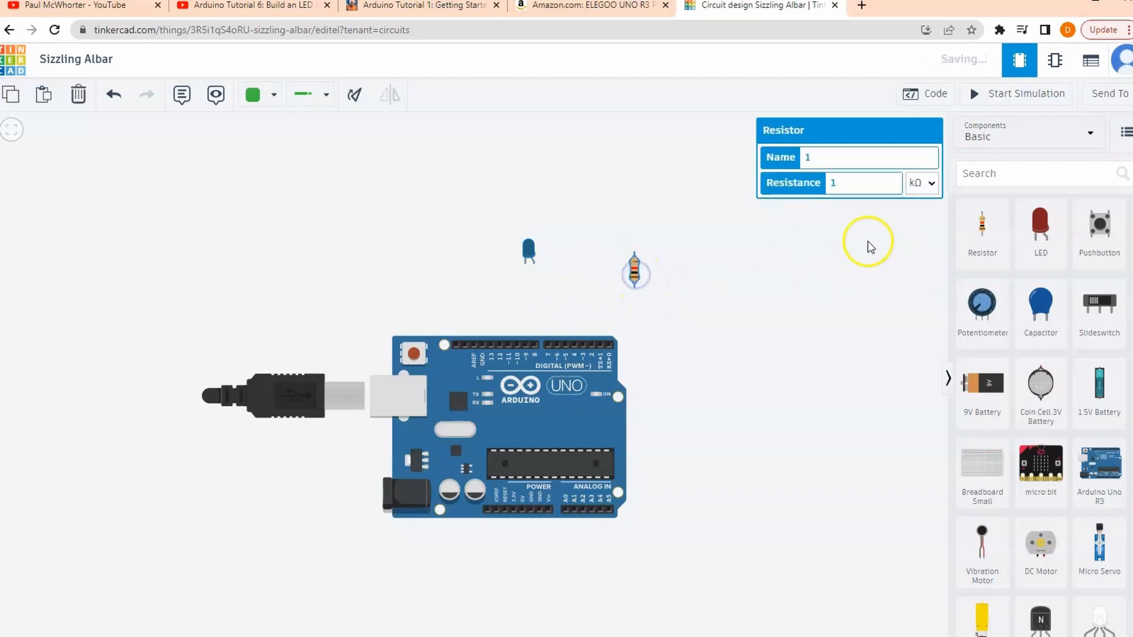
double_click(832, 183)
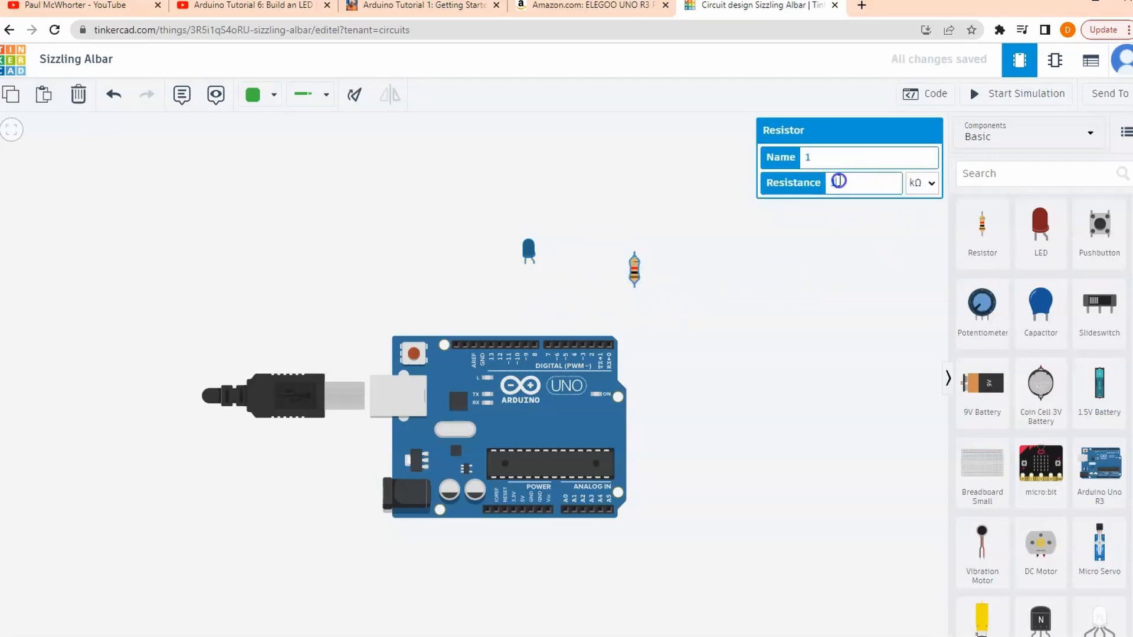
click(925, 184)
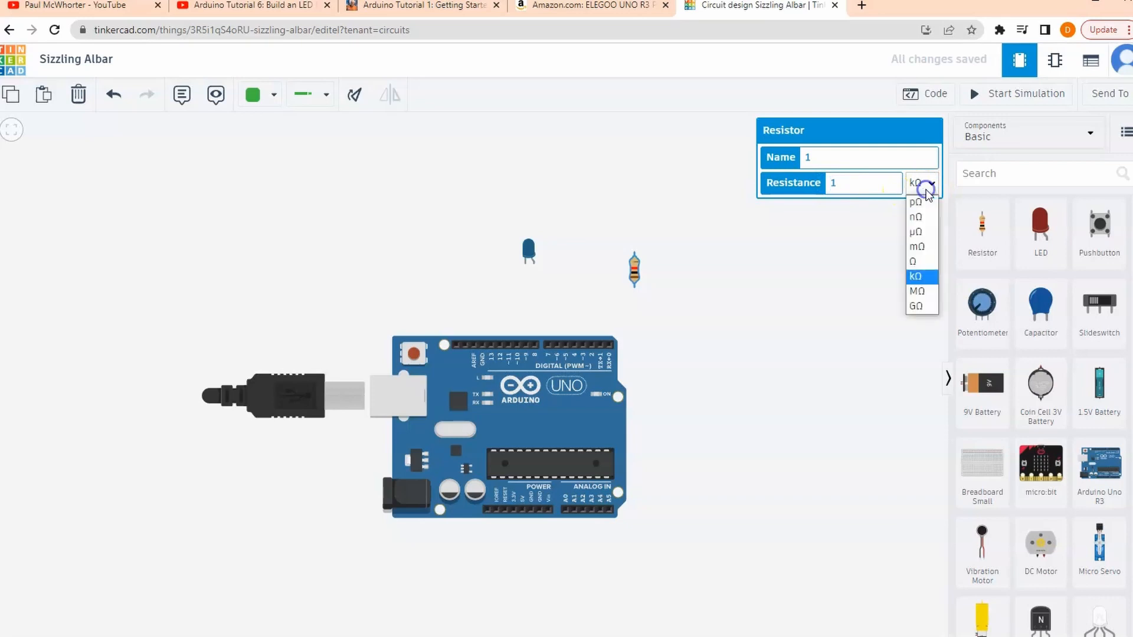
click(917, 263)
drag(872, 188, 773, 183)
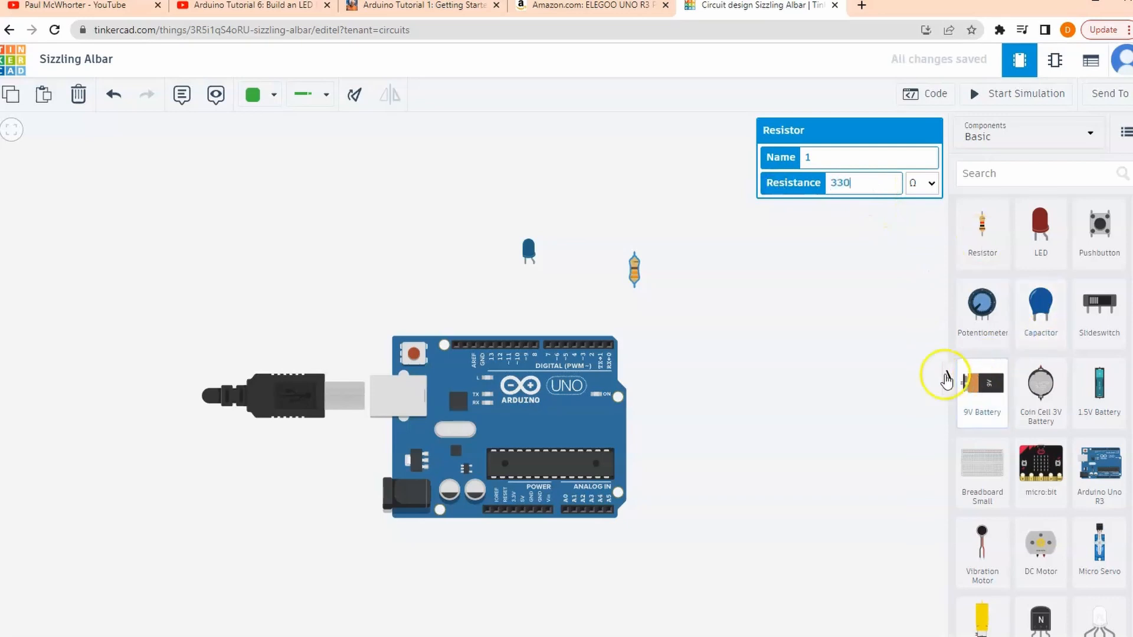
click(862, 362)
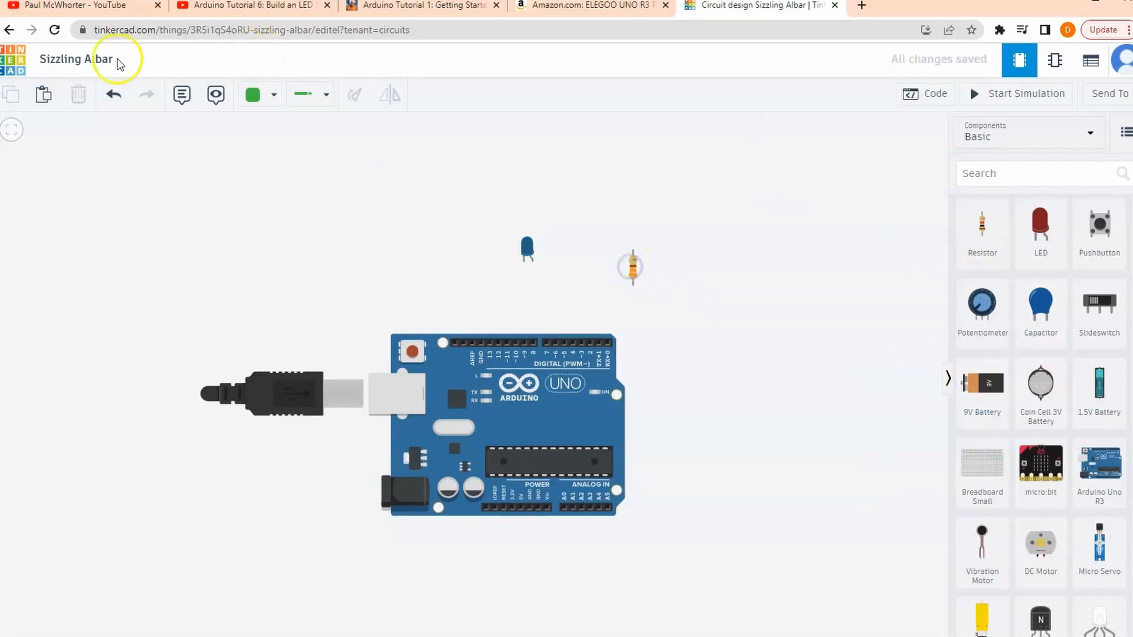
click(93, 5)
click(749, 8)
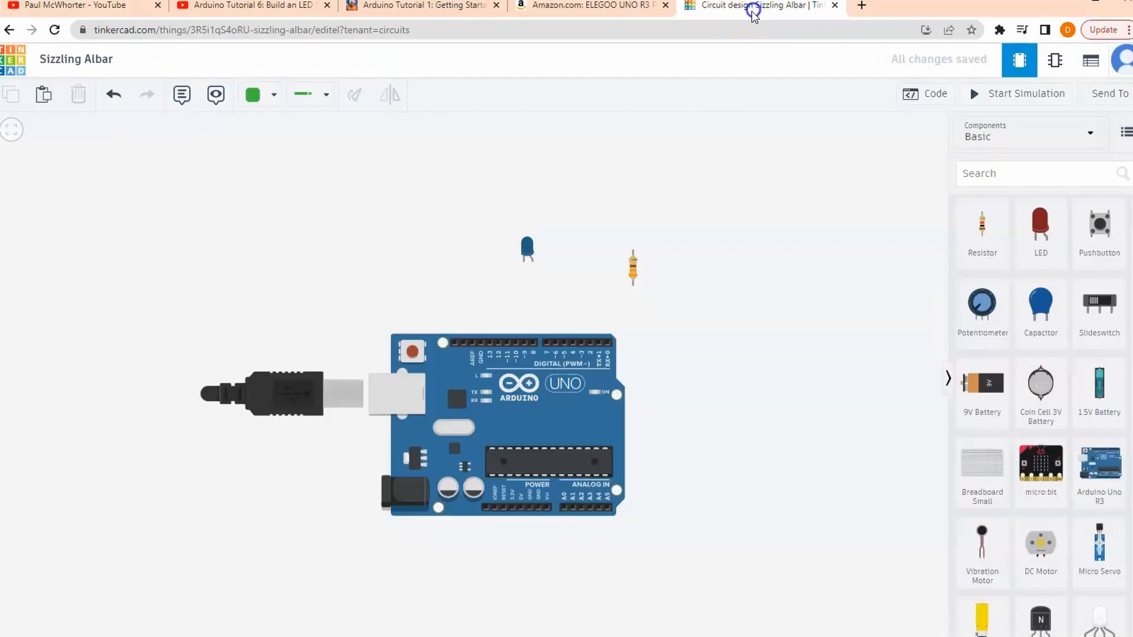
Step: Rotate the resistor from vertical to horizontal
click(631, 264)
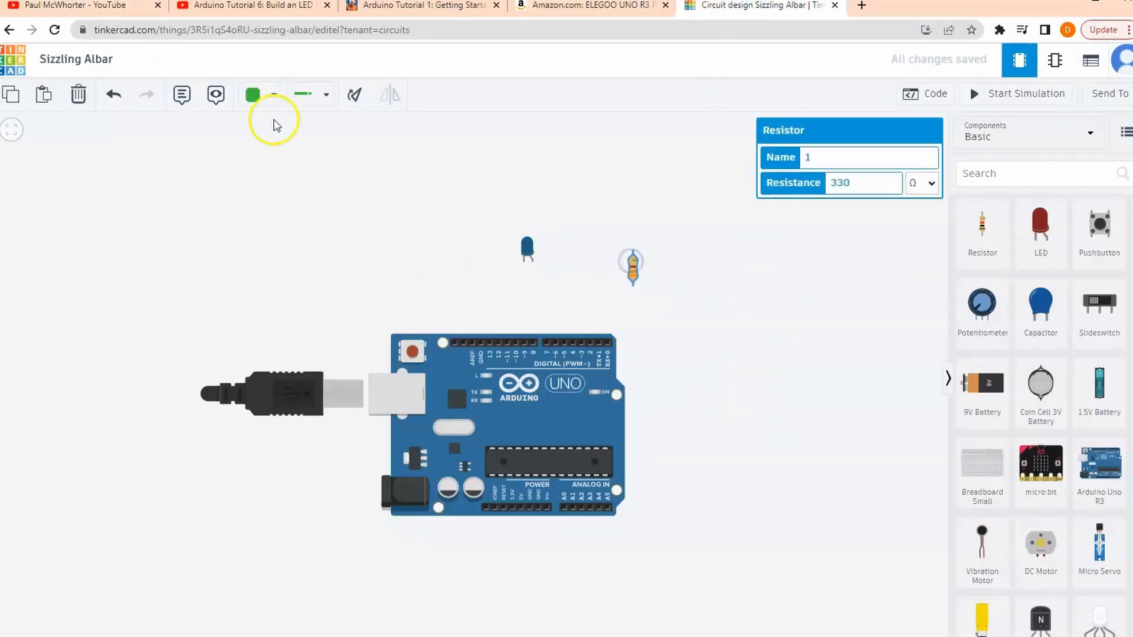
click(354, 95)
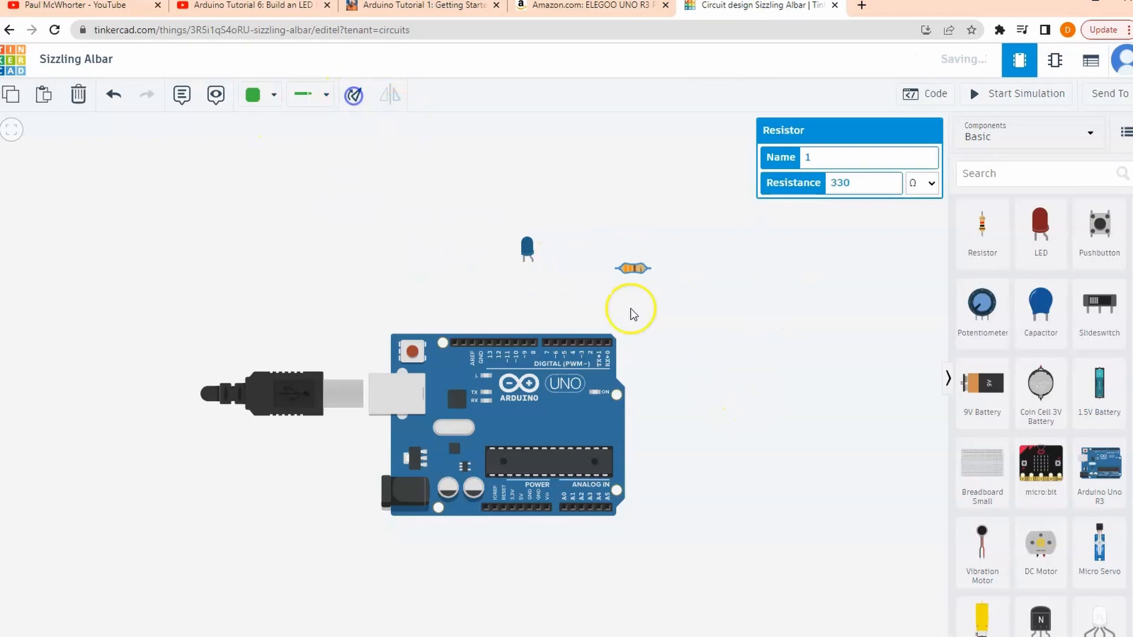
click(743, 313)
Step: Add a note with its default text above the USB cable and shift it slightly farther left of the LED
click(180, 98)
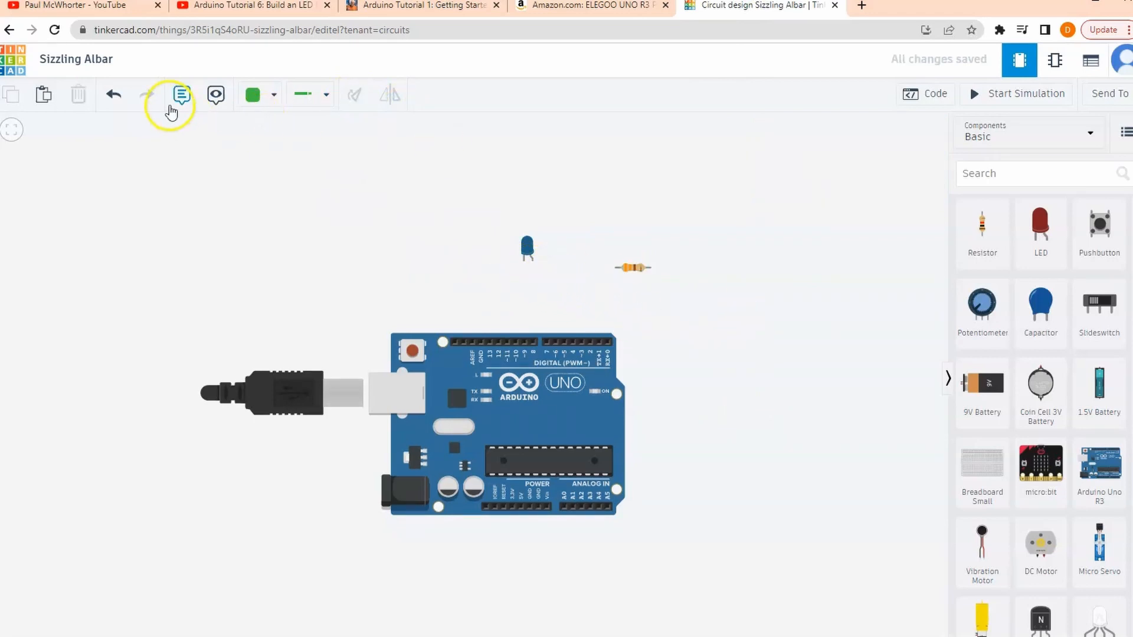
click(278, 217)
click(277, 193)
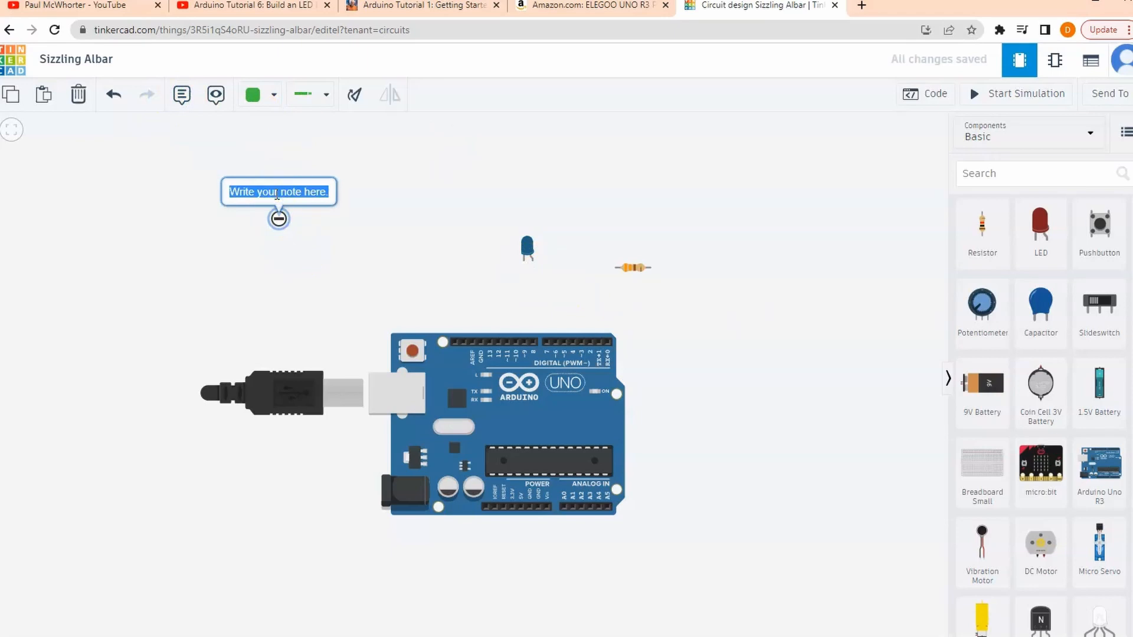
click(375, 230)
drag(280, 219, 244, 217)
click(366, 248)
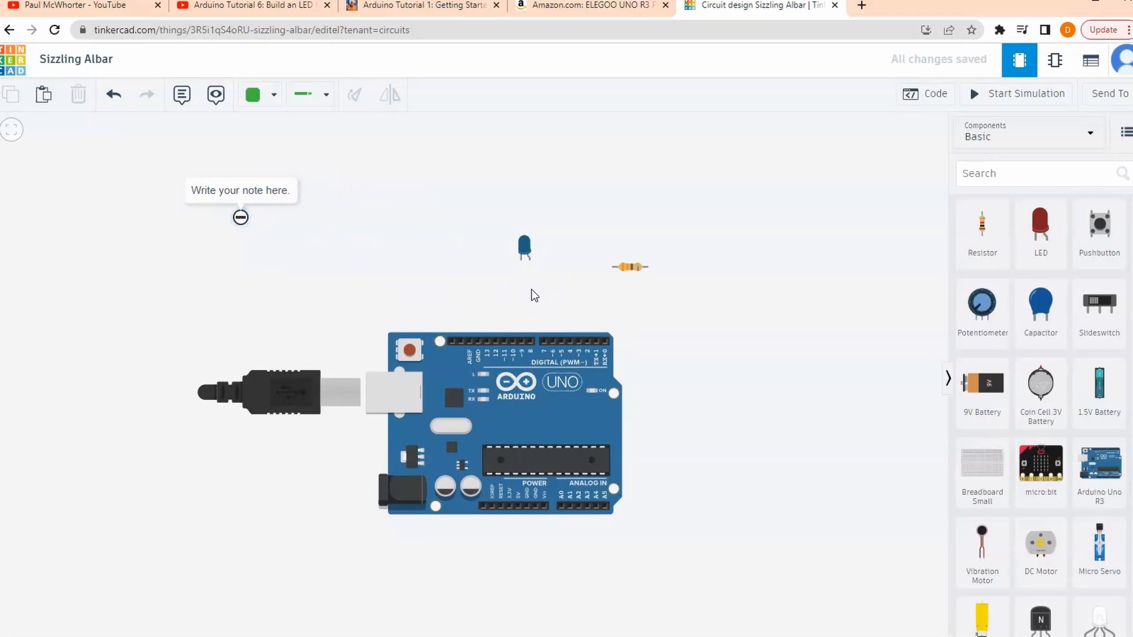
Step: Look at the ELEGOO UNO R3 starter kit on Amazon and the Arduino tutorial channel on YouTube, and return to the Tinkercad circuit
click(619, 7)
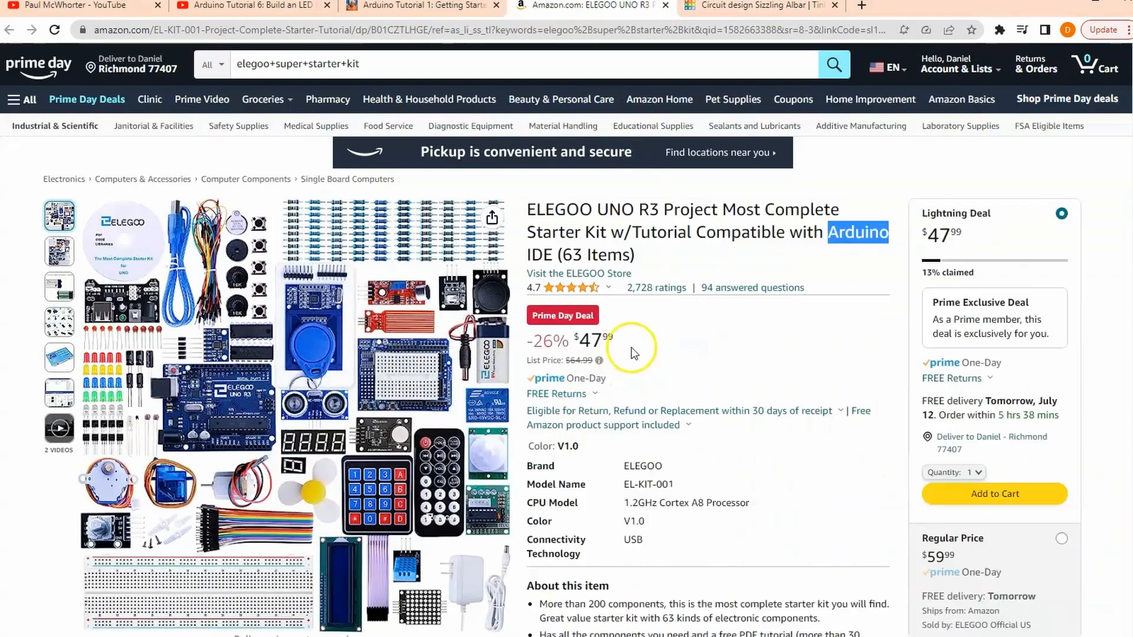
click(717, 7)
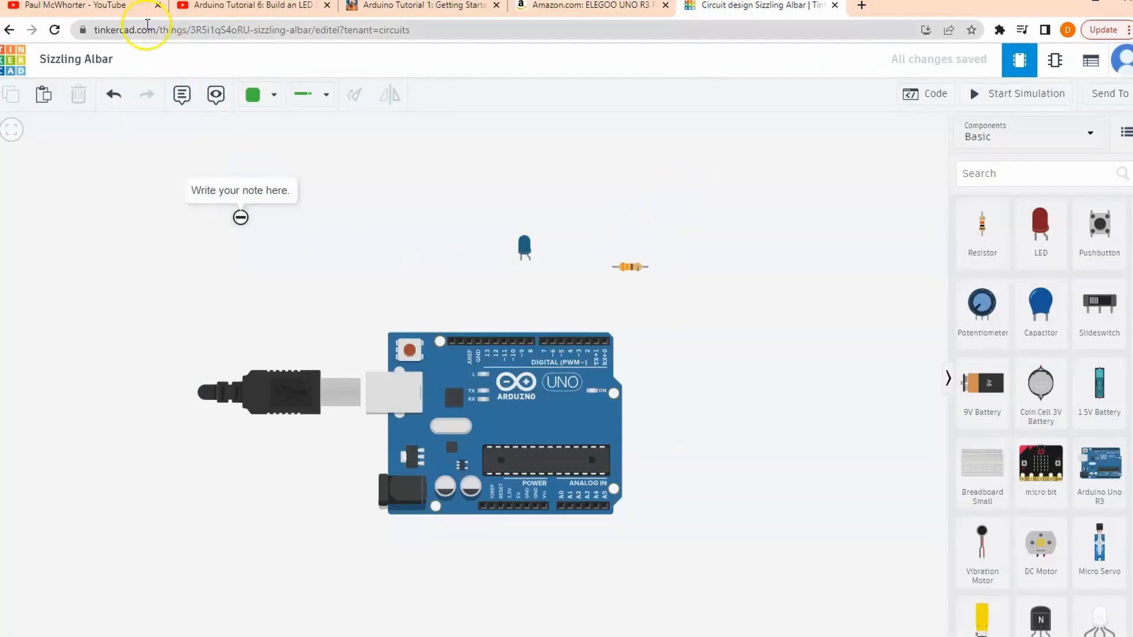
click(135, 8)
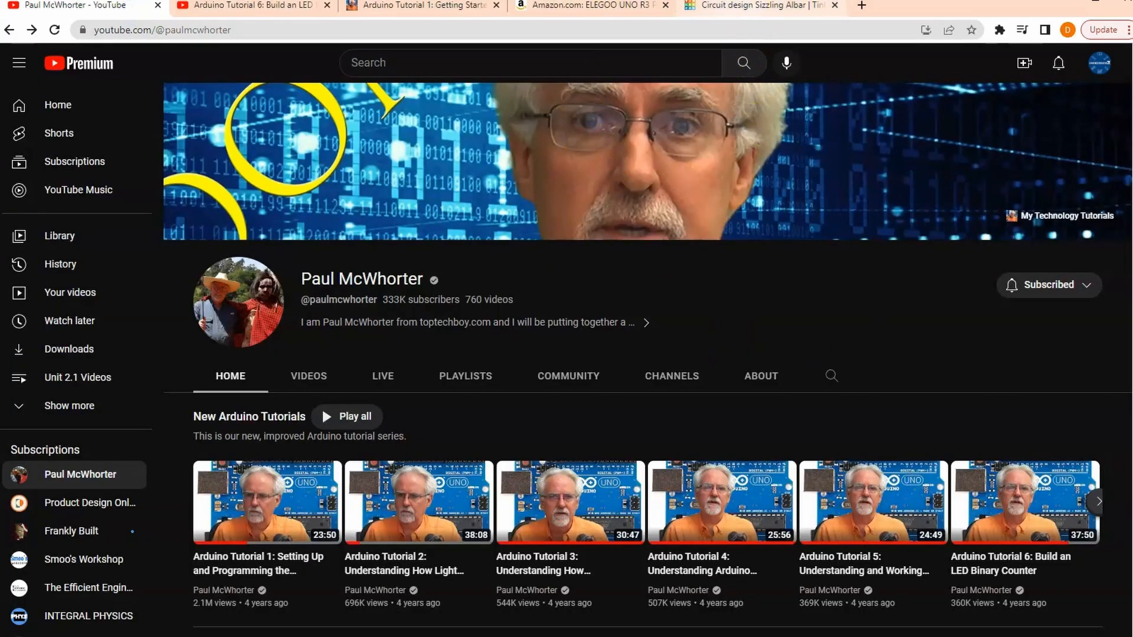
click(748, 7)
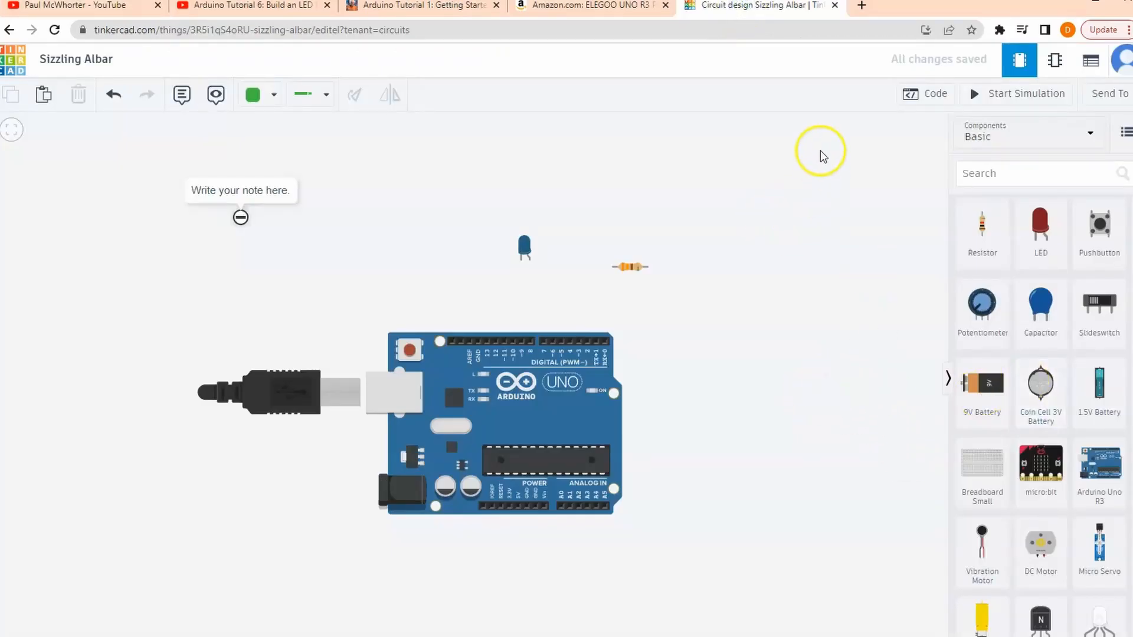
Step: Open the code editor and switch it from Blocks to Text, accepting the loss of the current blocks
click(909, 99)
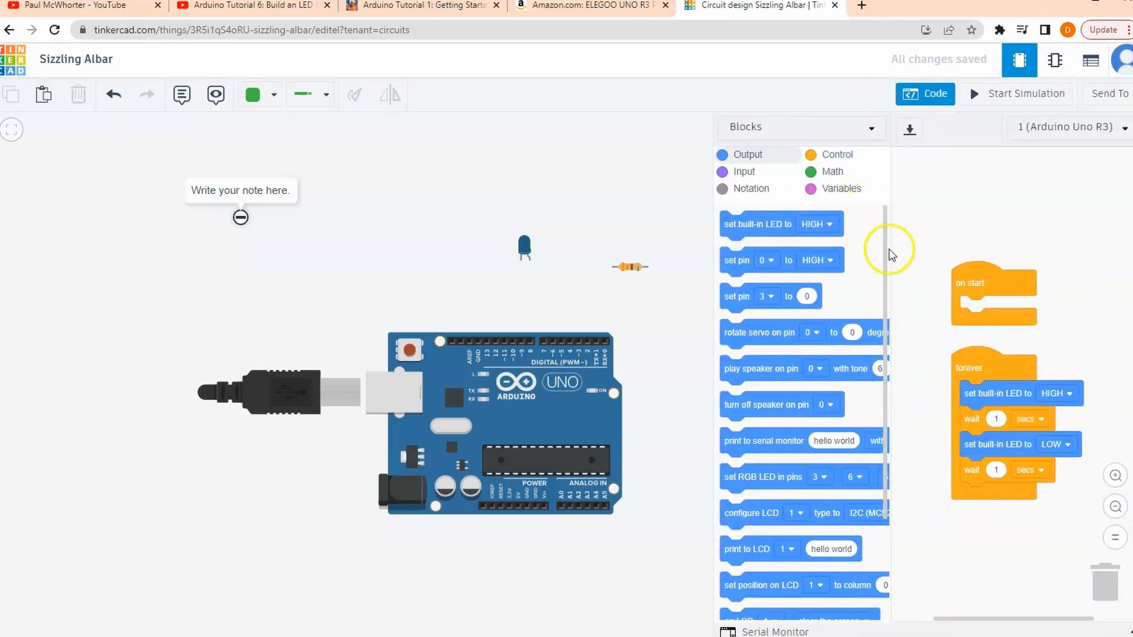
click(838, 129)
click(796, 182)
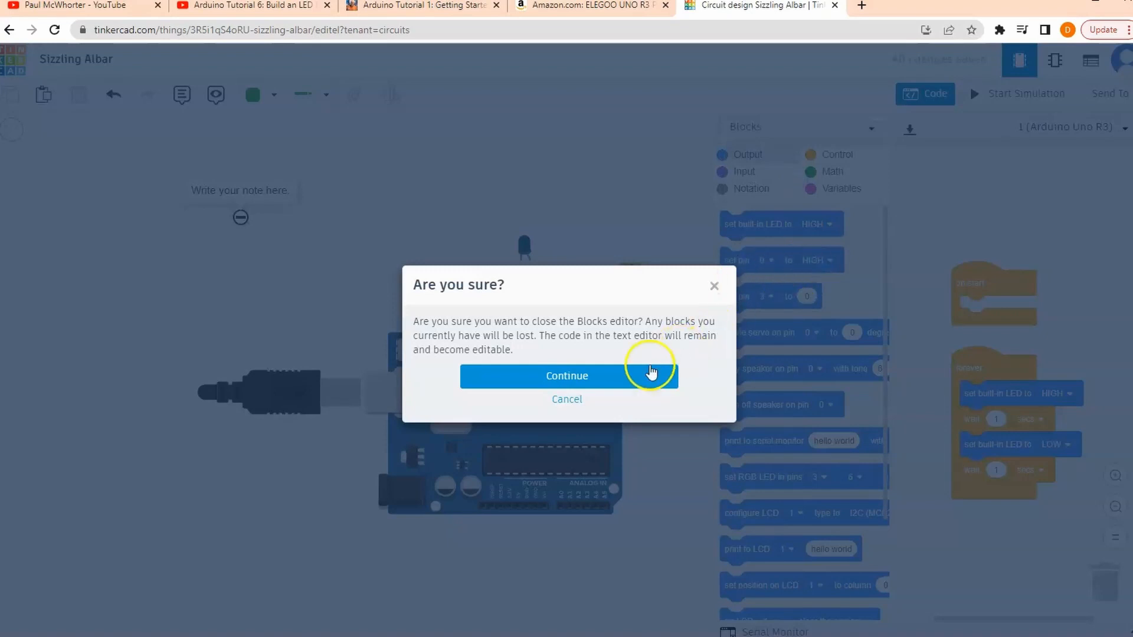
drag(465, 323, 563, 324)
click(620, 323)
click(544, 379)
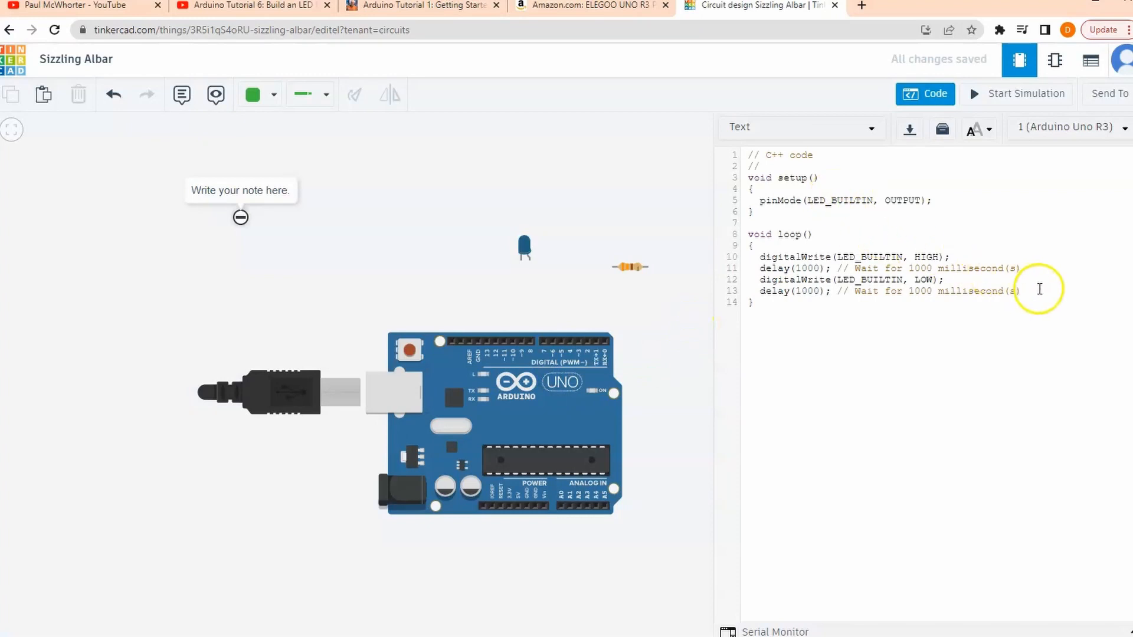
drag(1030, 291, 741, 162)
click(833, 230)
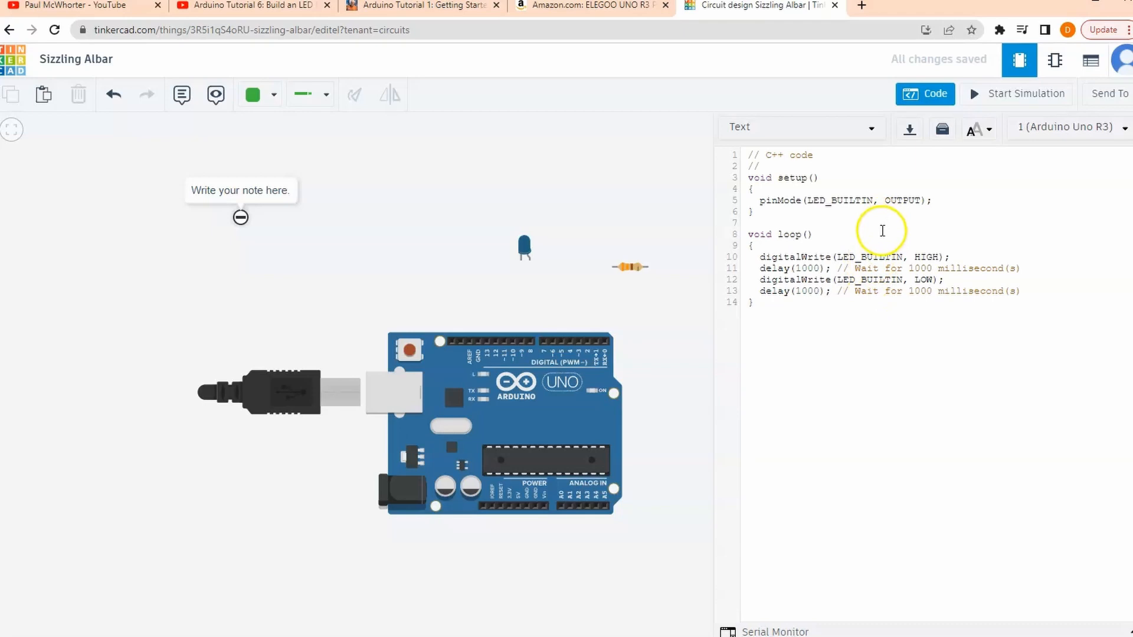
Step: Simulate the circuit to watch the Arduino's built-in LED up close, dismissing the debugger help, and stop the simulation
click(979, 93)
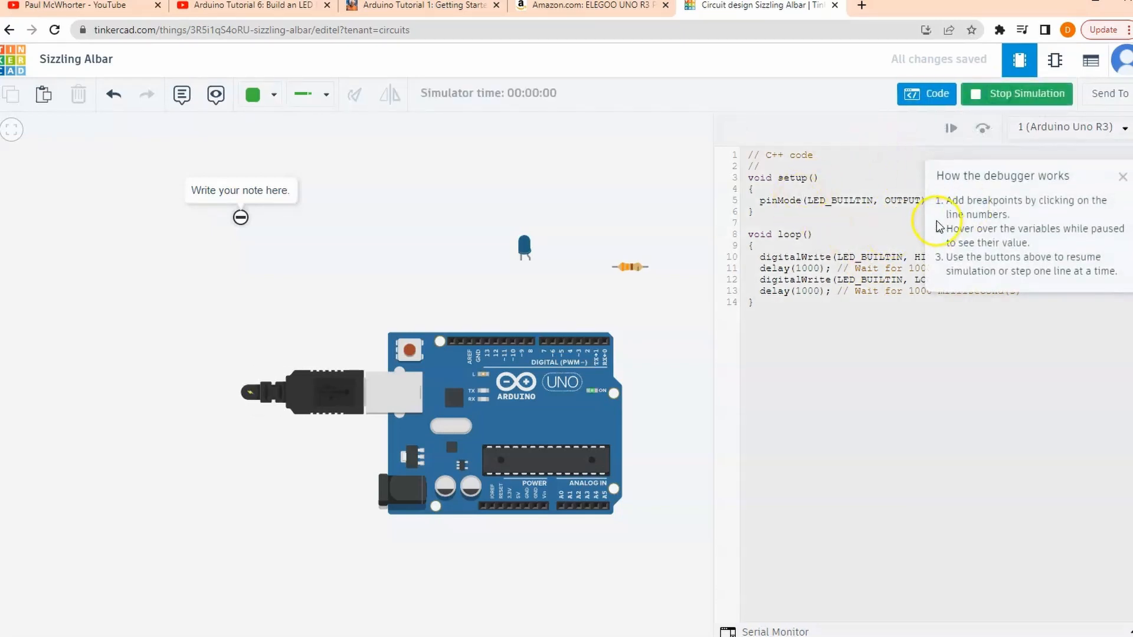
scroll(480, 375, up, 5)
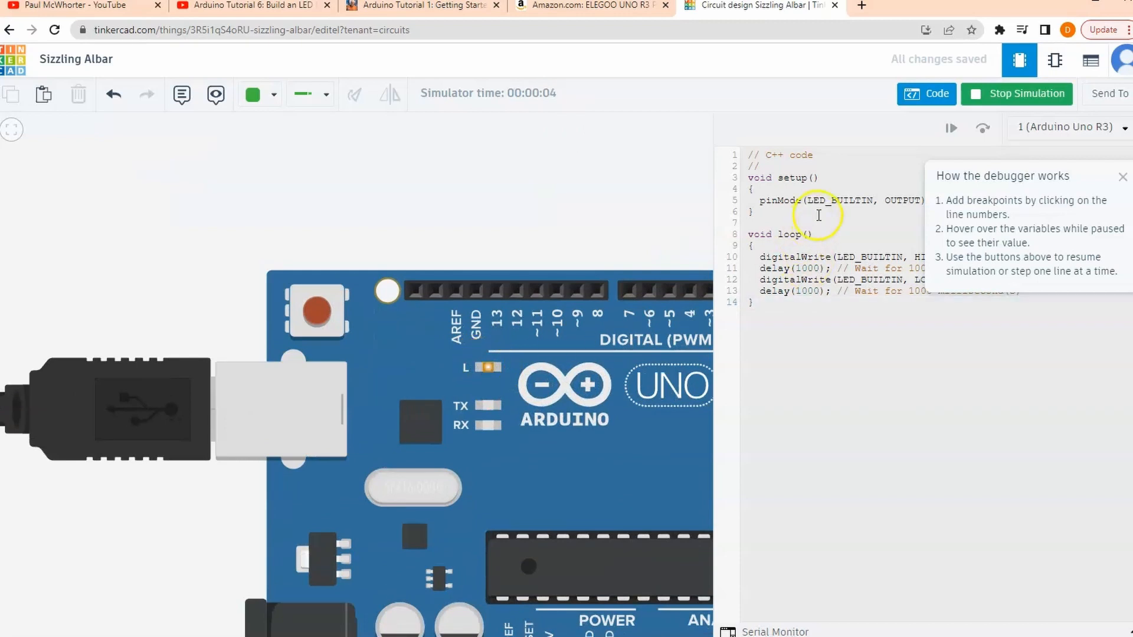
drag(816, 198, 852, 198)
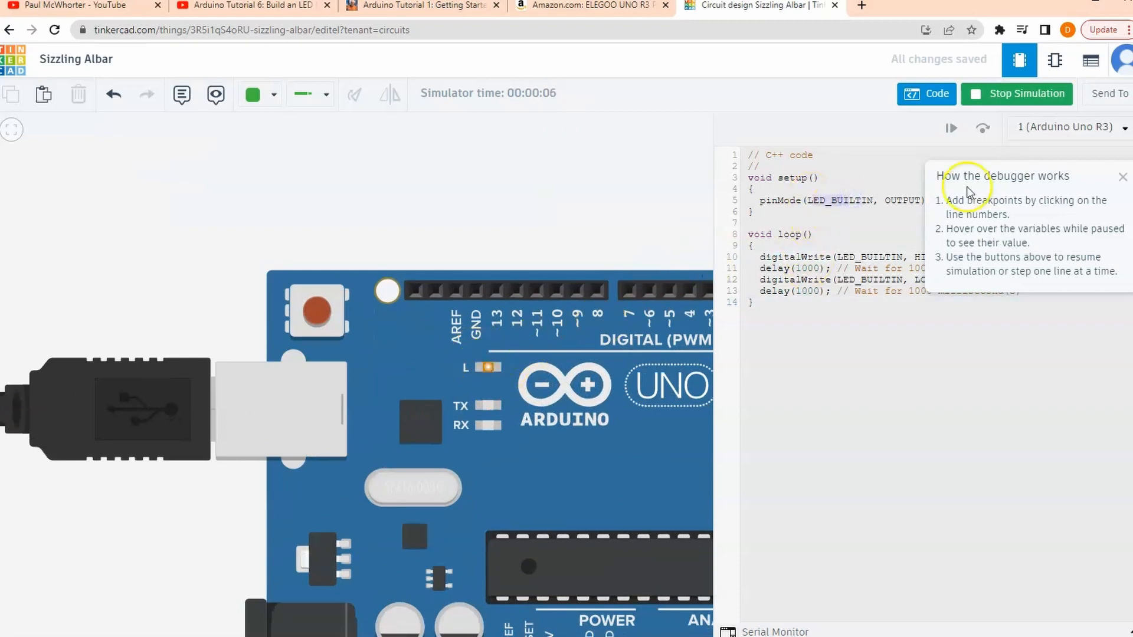
click(1123, 176)
scroll(401, 360, down, 5)
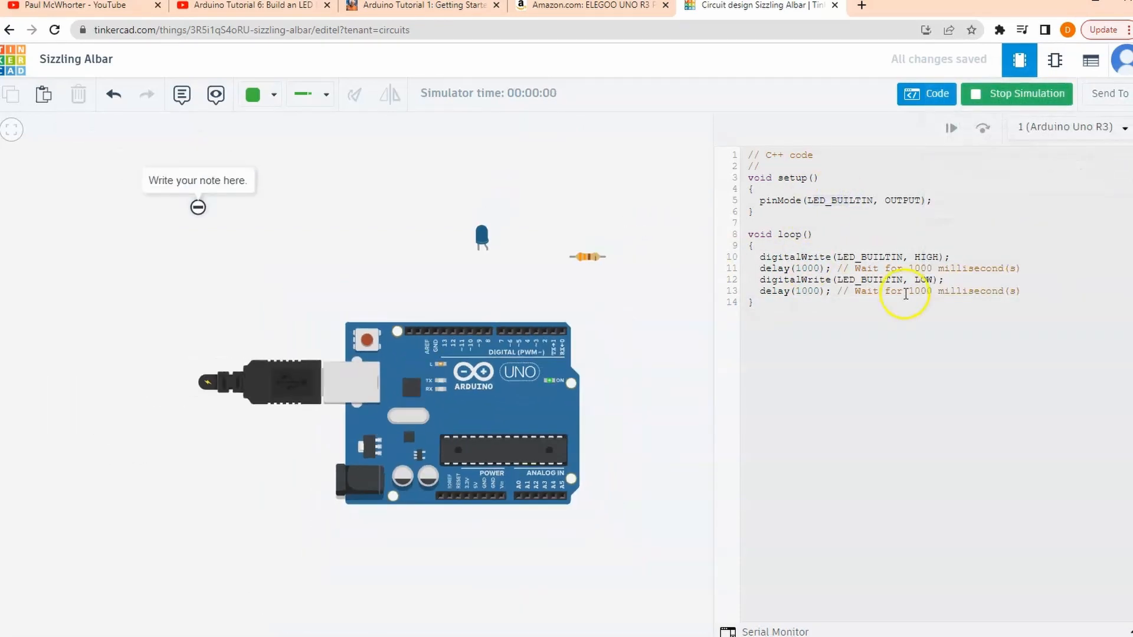
click(993, 94)
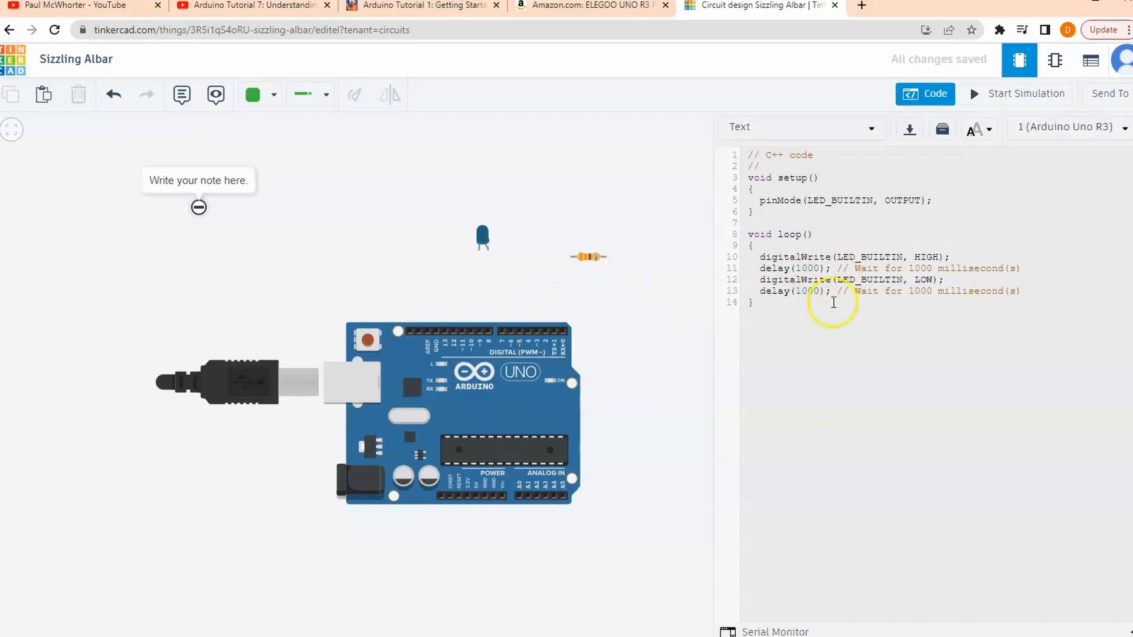
Step: Review the pinMode, digitalWrite and delay lines for the built-in LED and run the simulation again
drag(761, 200, 892, 199)
click(910, 198)
click(924, 258)
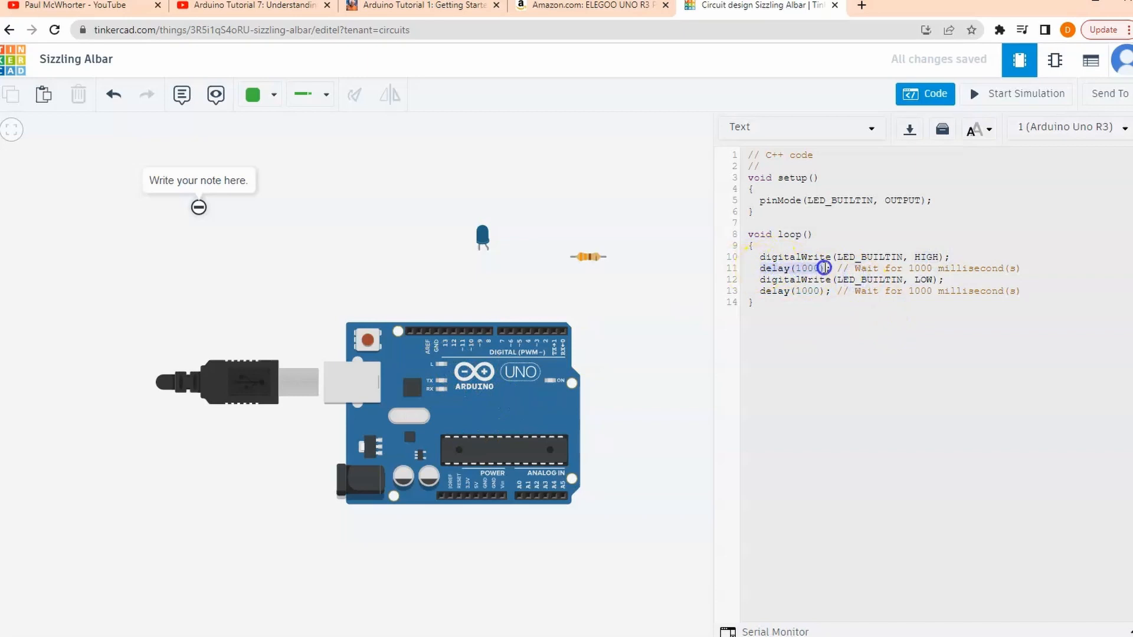
drag(873, 268, 974, 268)
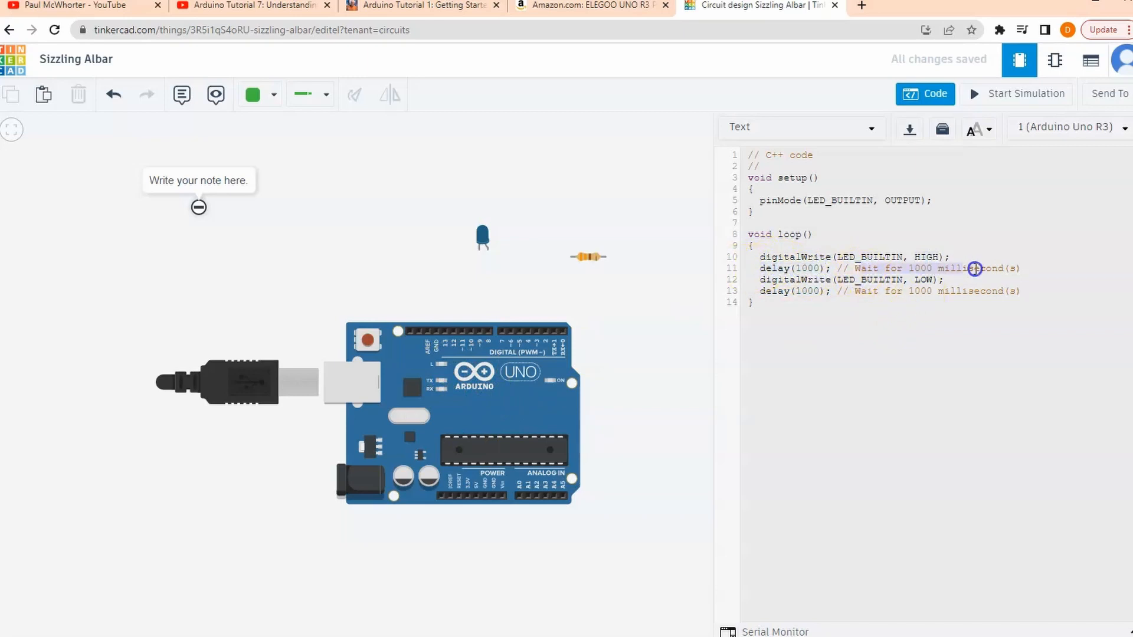
click(1025, 267)
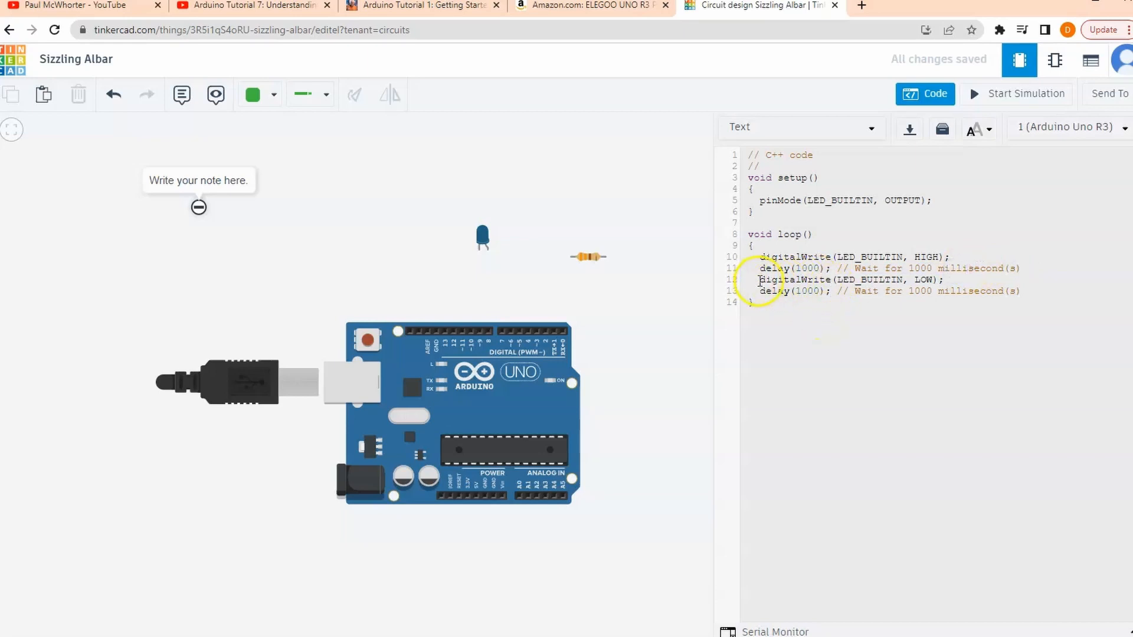
click(929, 280)
drag(783, 292, 848, 290)
click(870, 291)
click(986, 93)
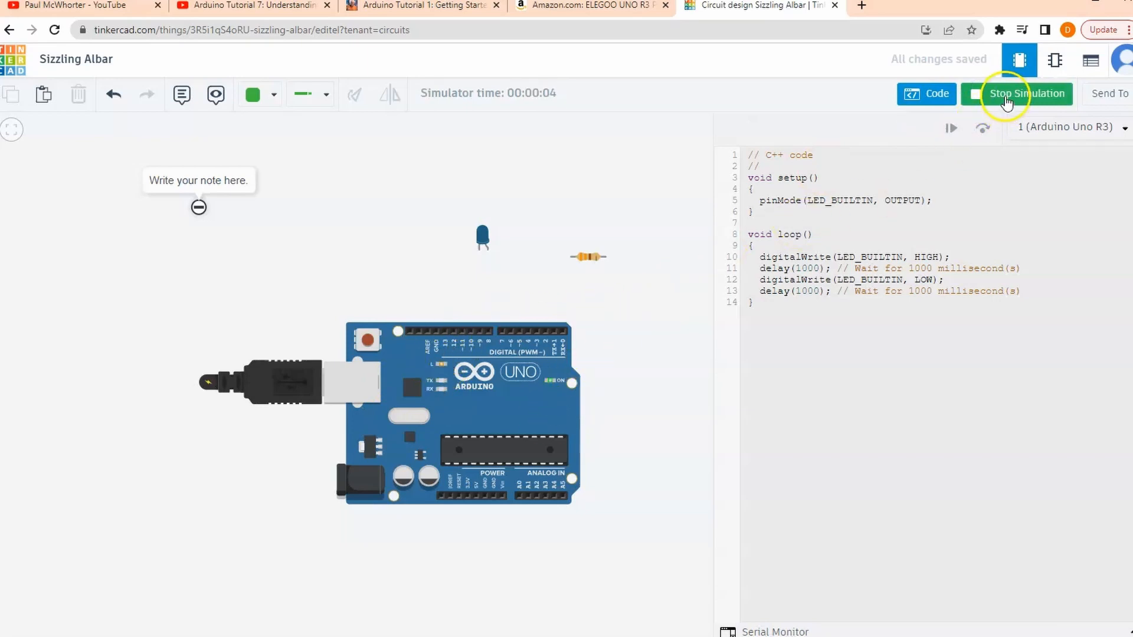
Step: Replace LED_BUILTIN with 13 in the pinMode line and both digitalWrite lines, and rerun the simulation
click(996, 90)
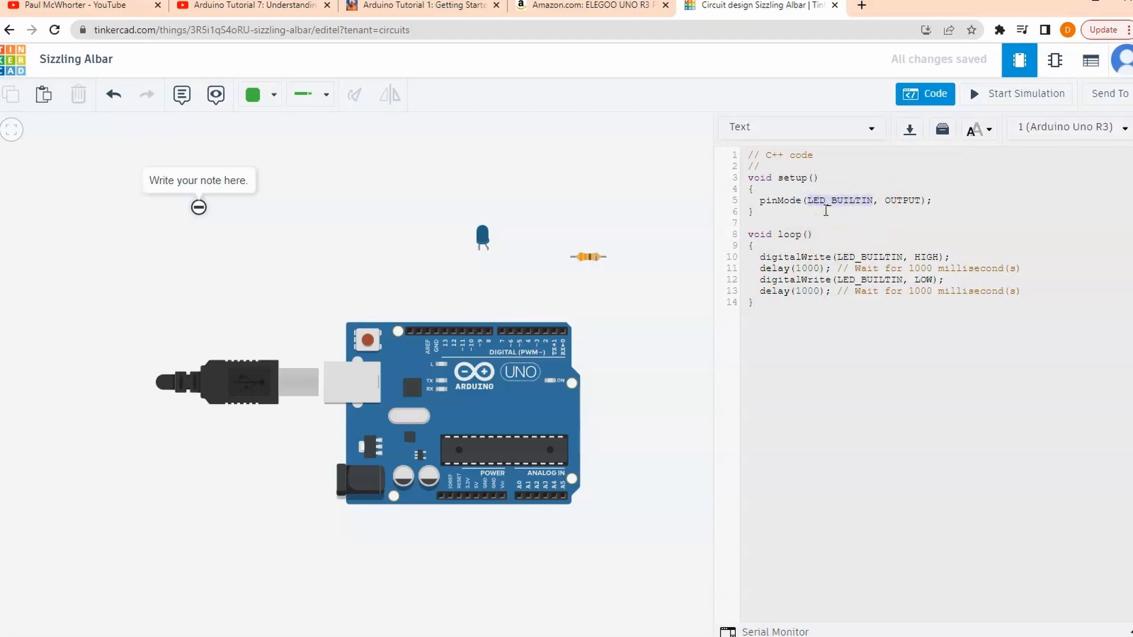
text(13)
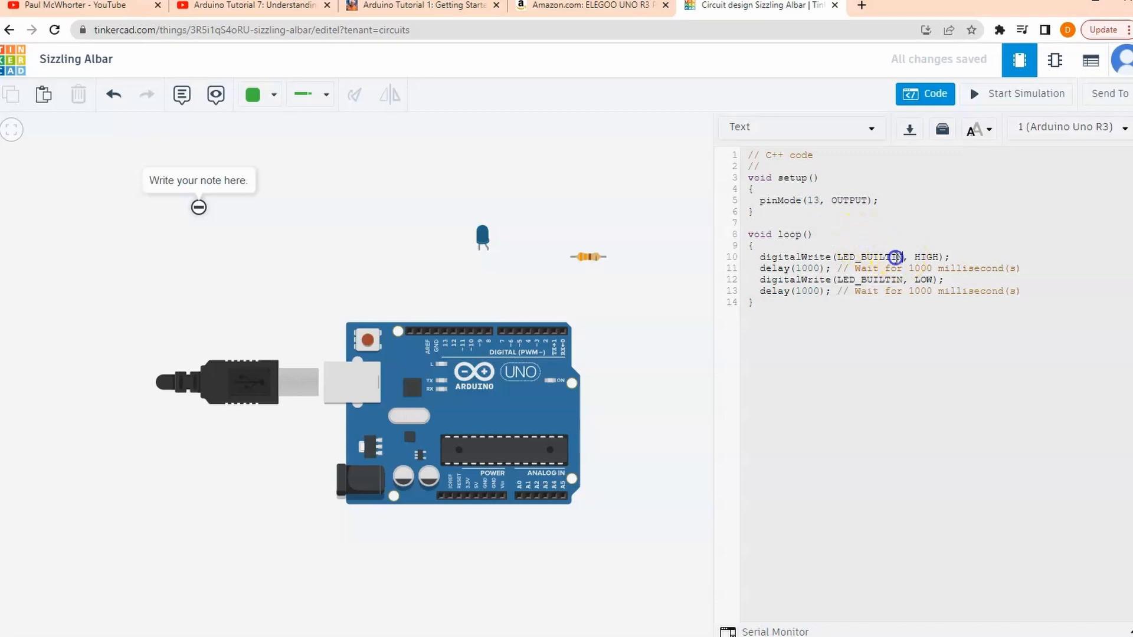
text(13)
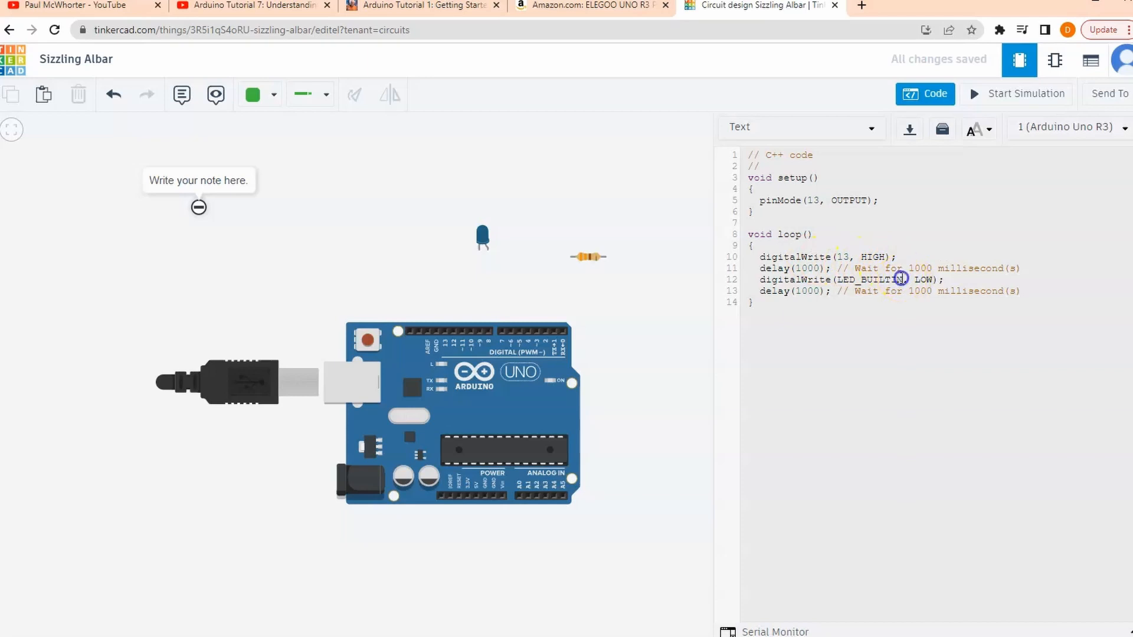
text(13)
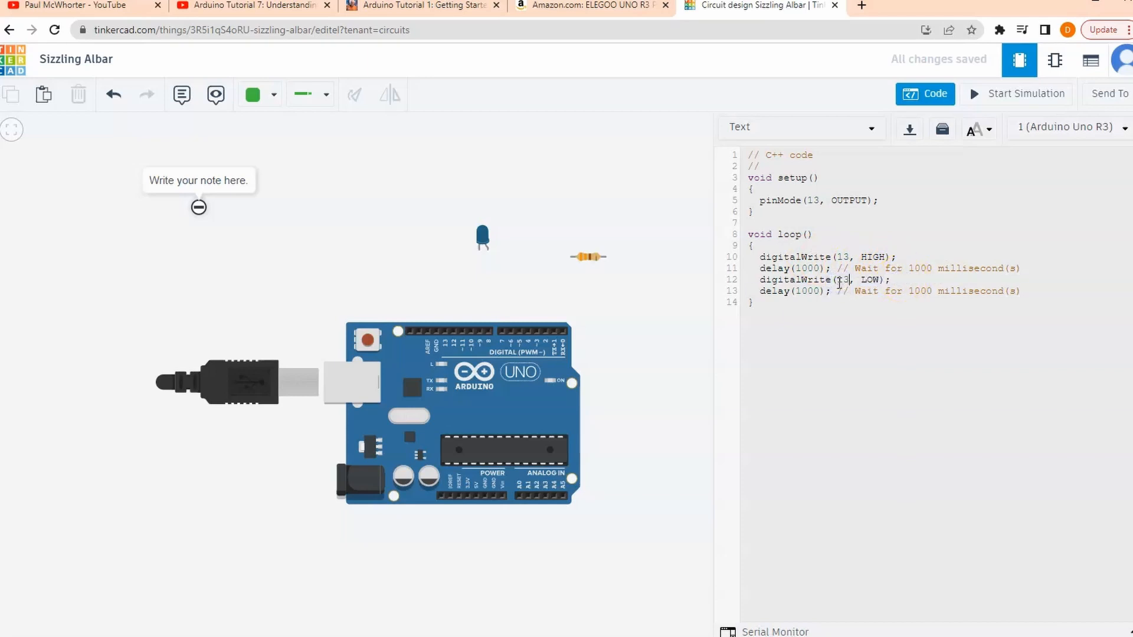
click(1000, 94)
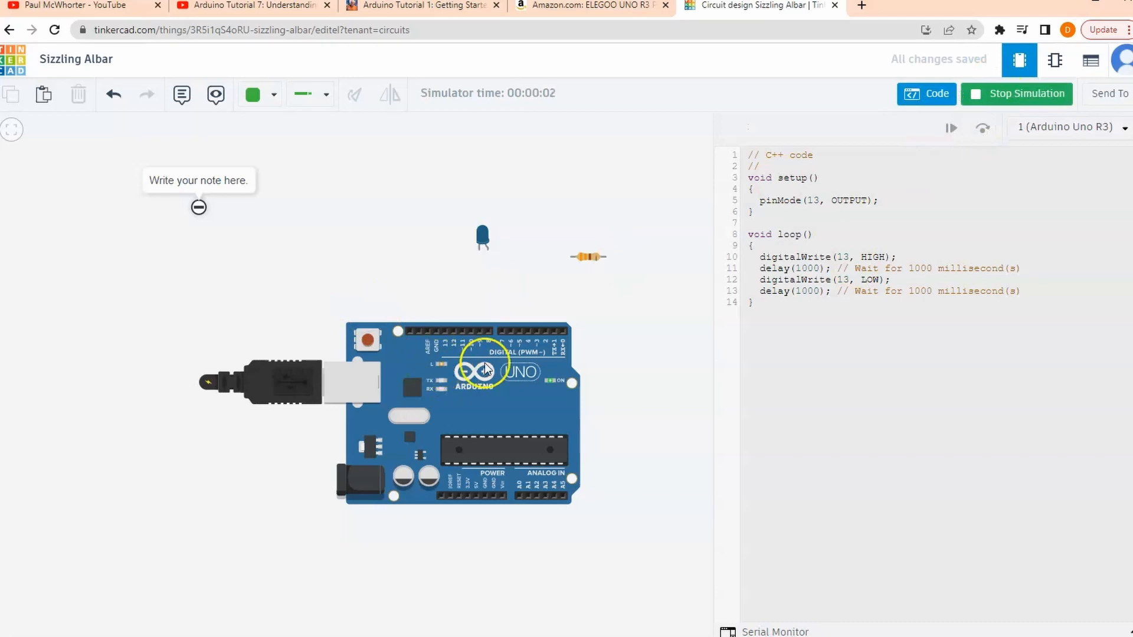
Step: Change the pin number to 12 in the pinMode and both digitalWrite lines, then simulate the circuit and stop it
click(976, 93)
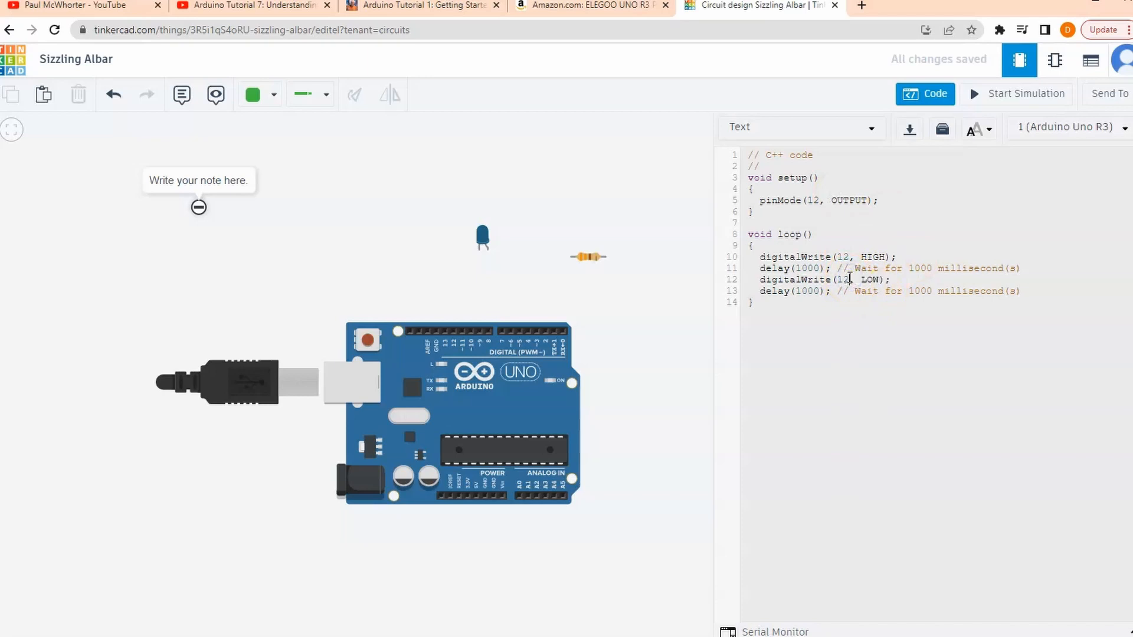
click(997, 94)
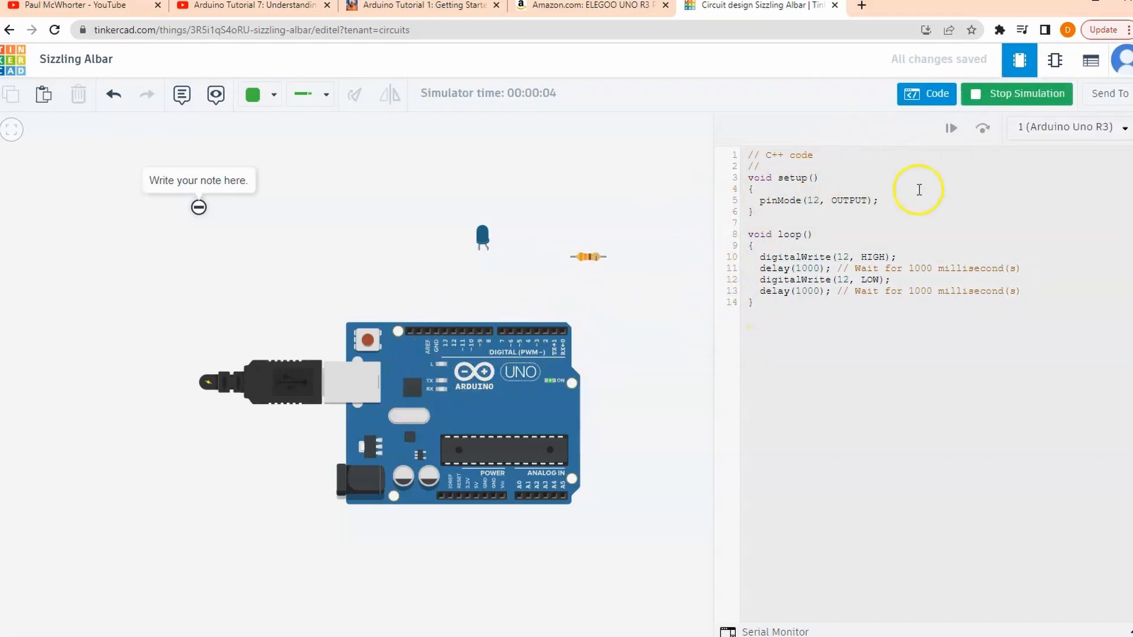
click(1042, 92)
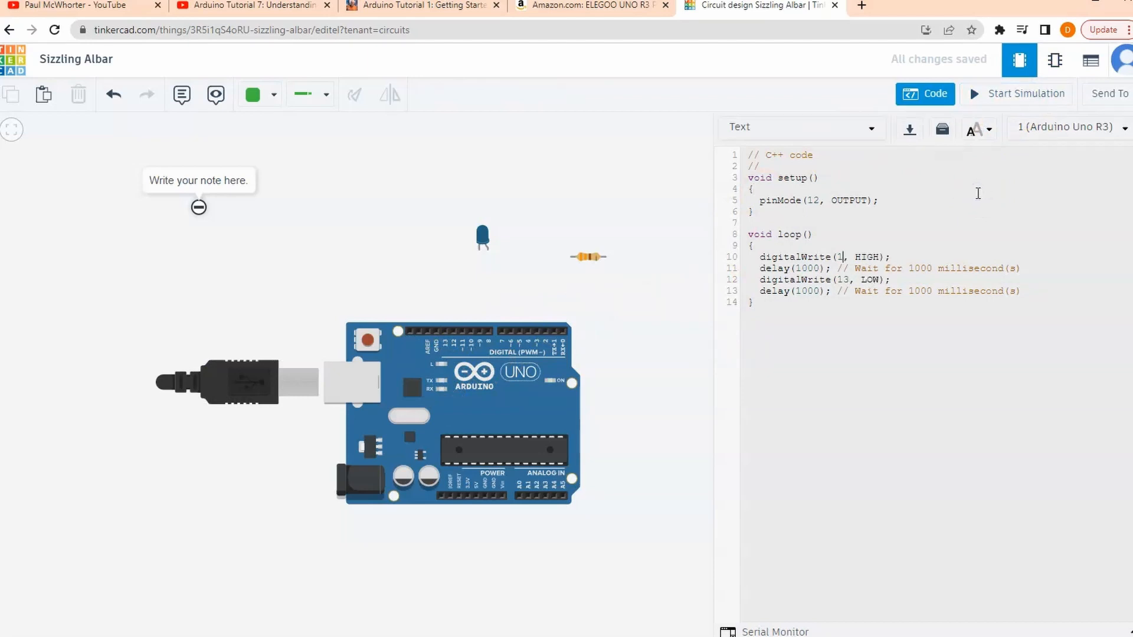
Step: Undo the pin number edits until pinMode and both digitalWrite lines use LED_BUILTIN again
key(ctrl+z)
key(ctrl+z)
key(ctrl+z)
key(ctrl+z)
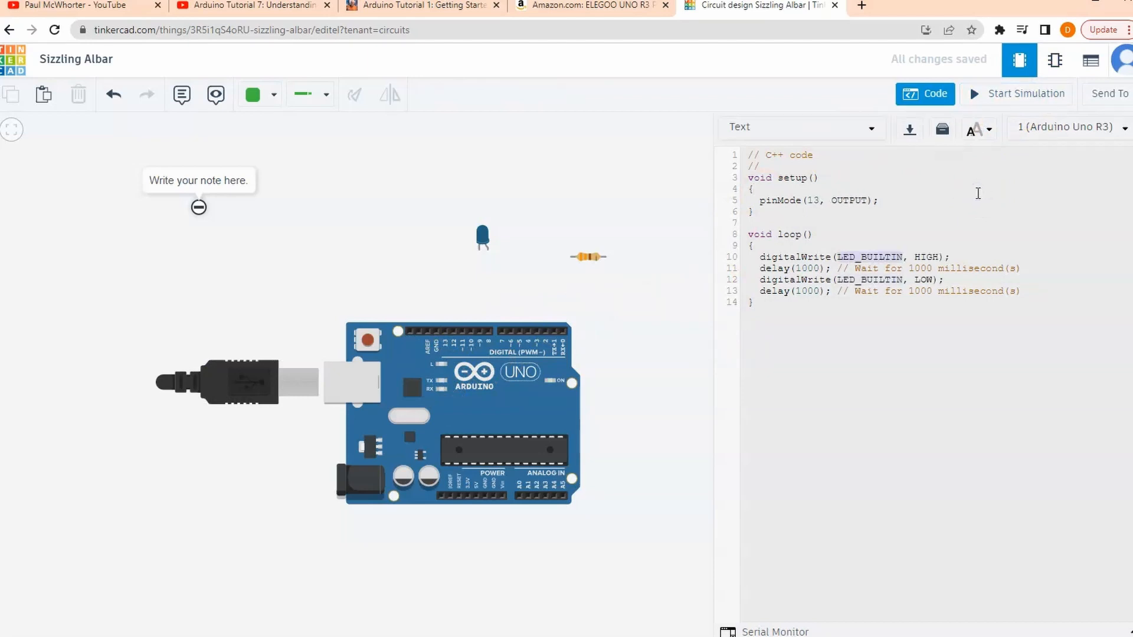
click(824, 200)
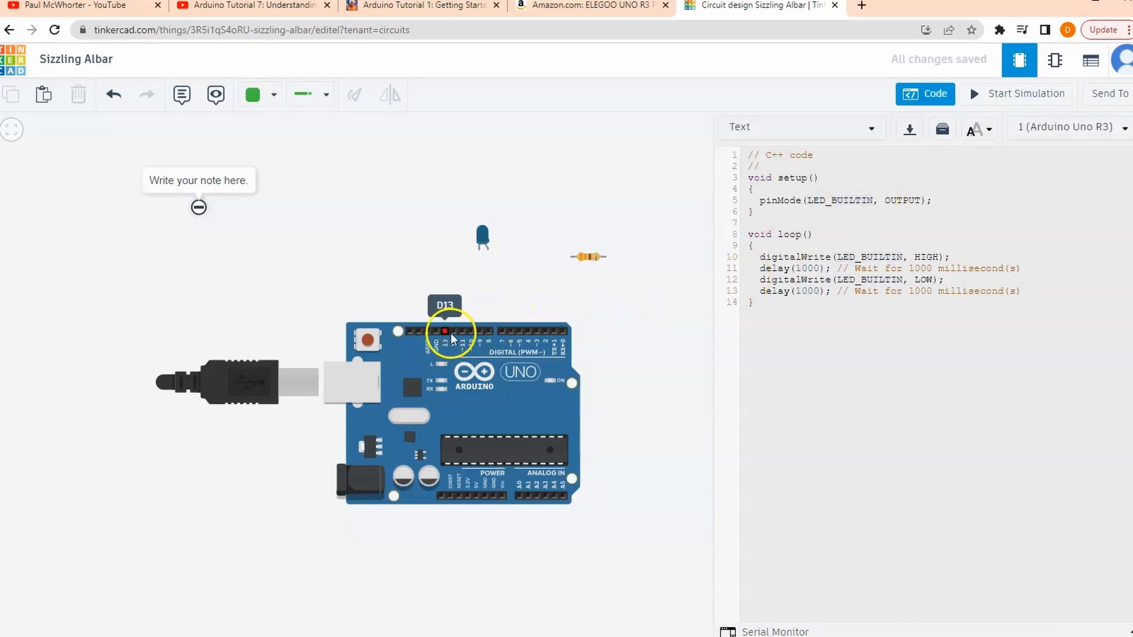
Step: Wire the blue LED's cathode to the Arduino's GND pin and its anode to digital pin 13
click(492, 298)
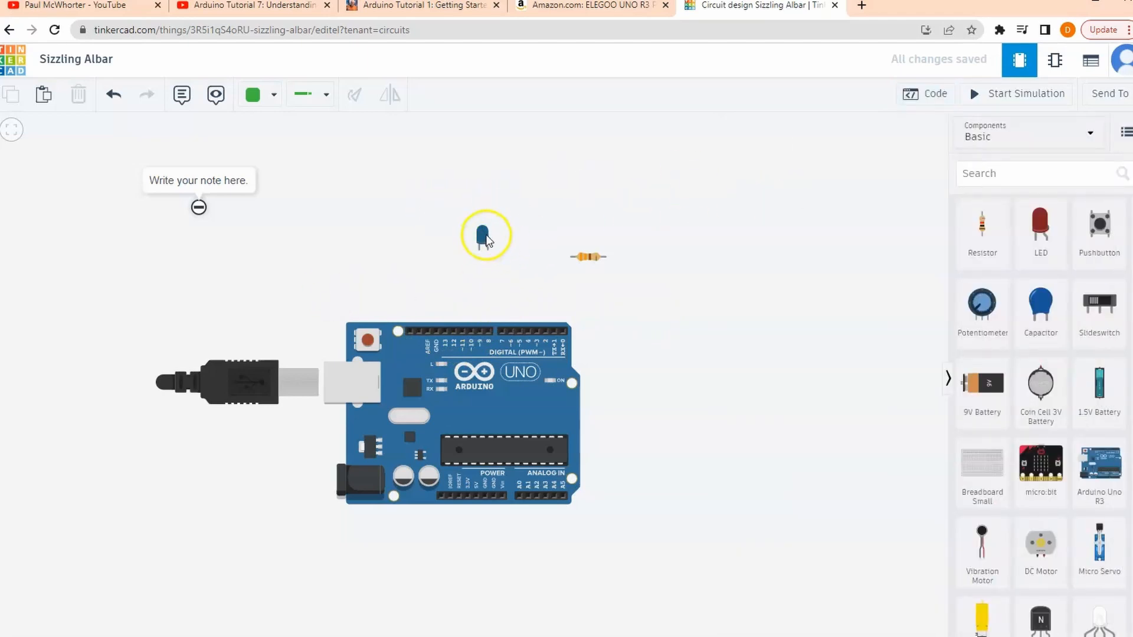
click(484, 236)
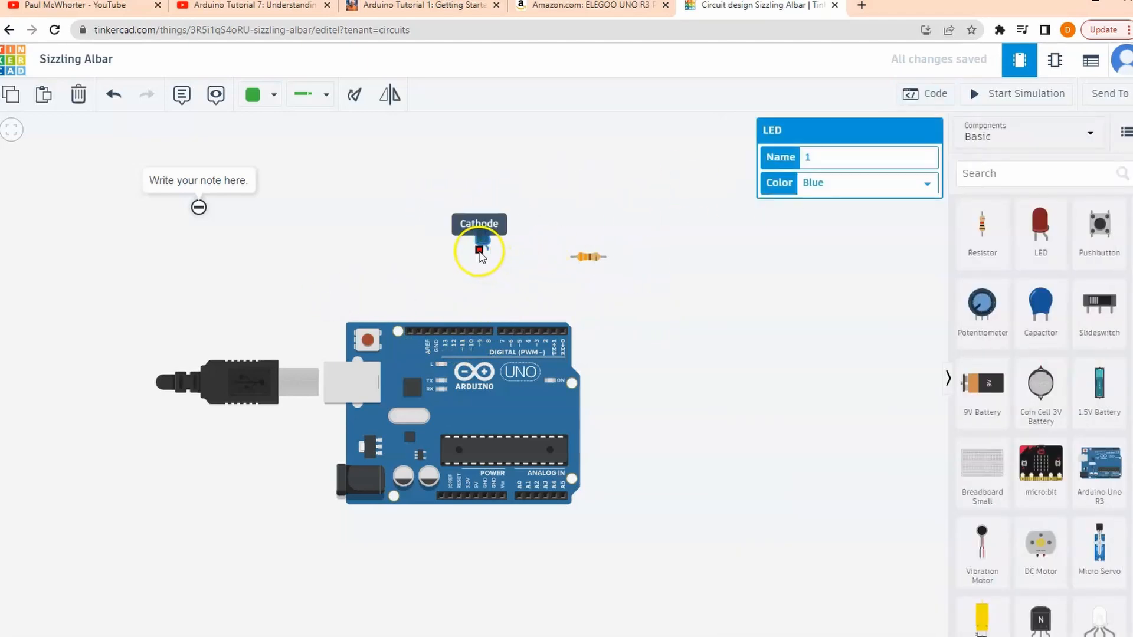
click(479, 248)
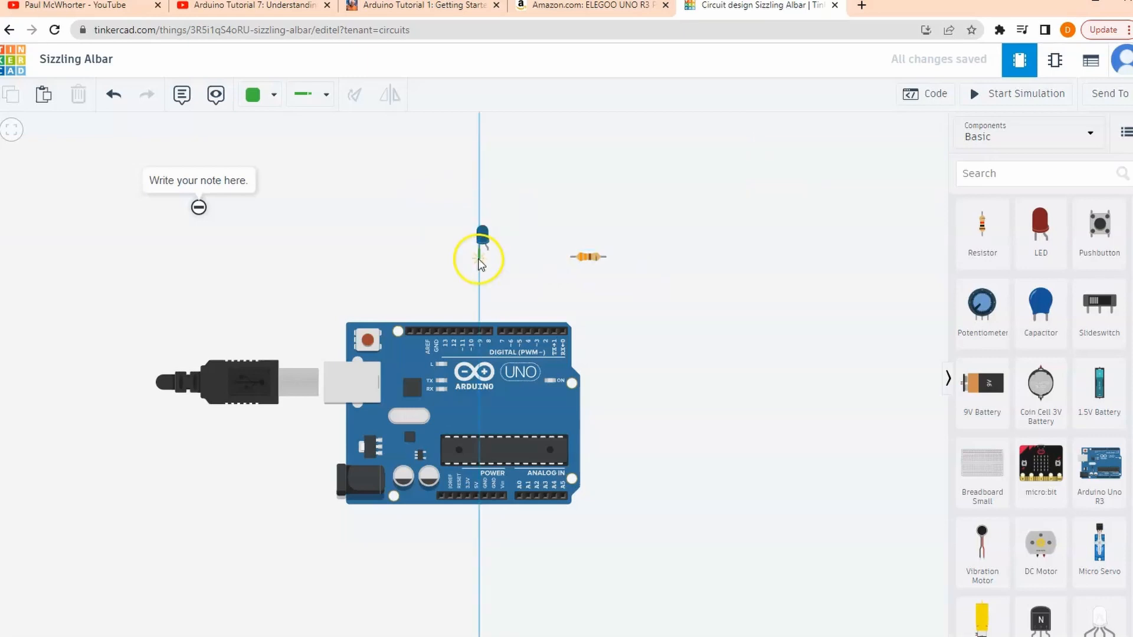
click(438, 330)
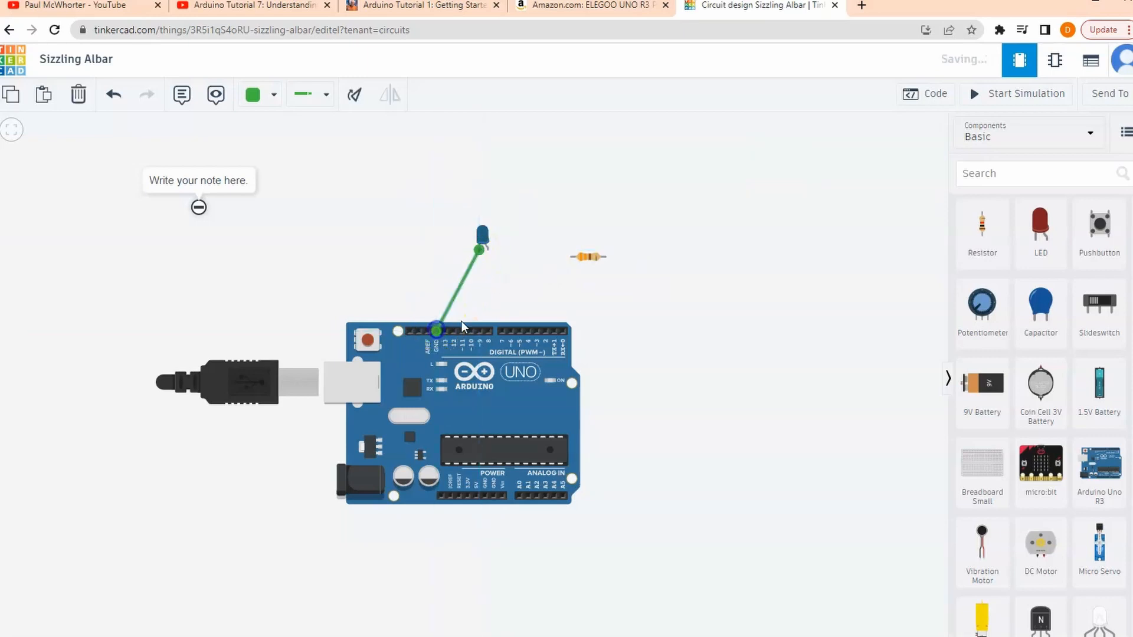
scroll(487, 251, up, 3)
click(491, 248)
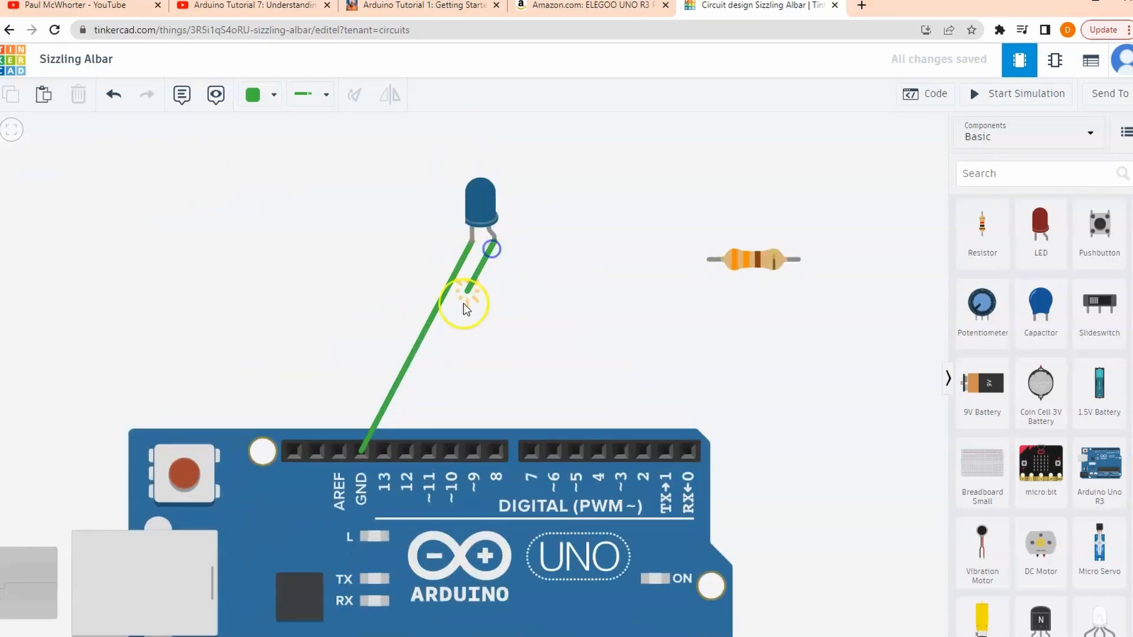
click(388, 450)
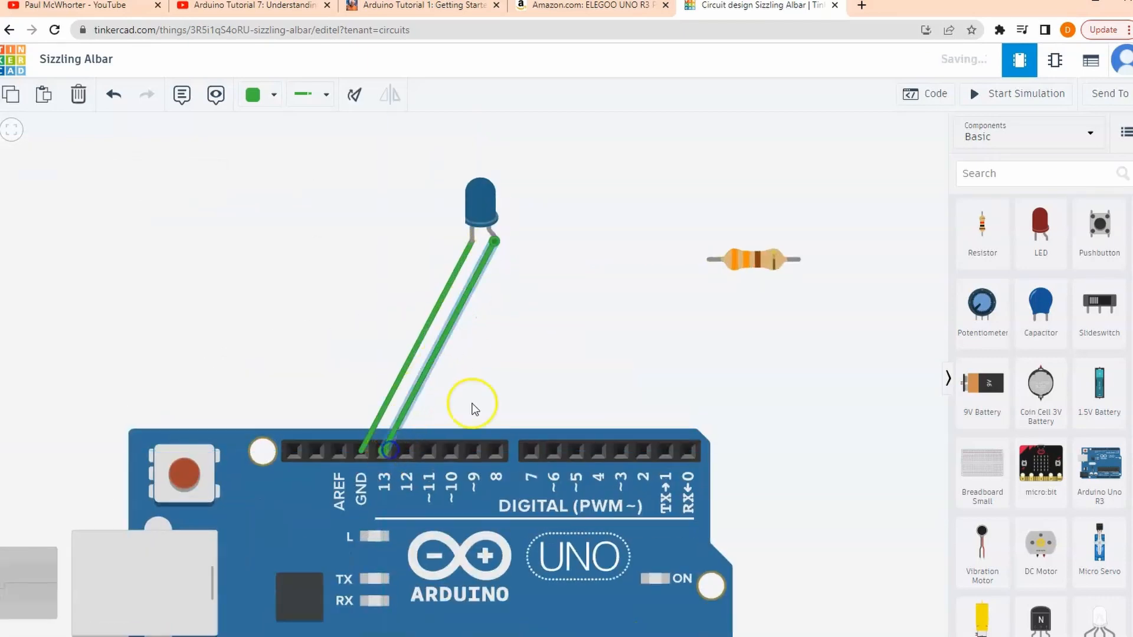
Step: Simulate the circuit with the code shown, watch the directly wired blue LED, and stop the simulation
scroll(537, 341, down, 3)
click(1005, 93)
click(920, 93)
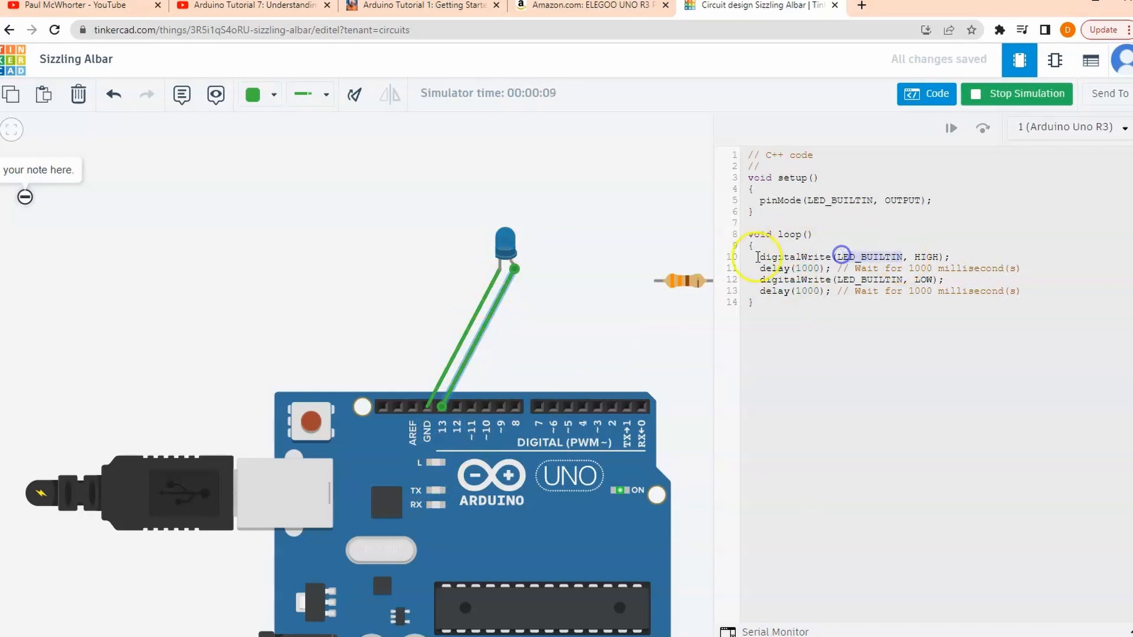
click(643, 248)
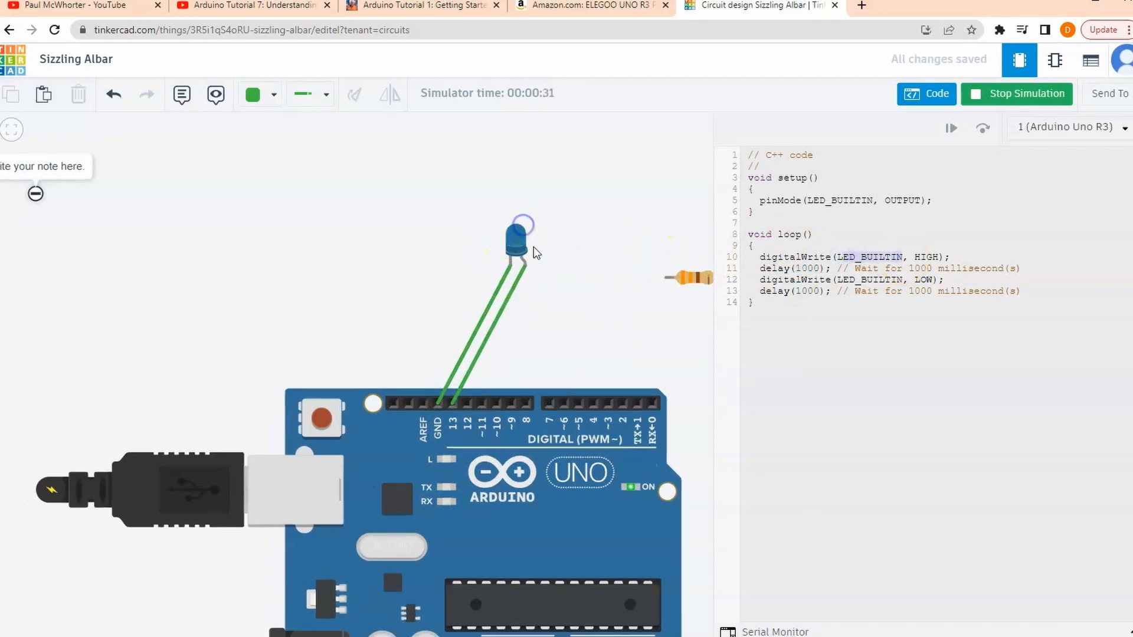
click(588, 250)
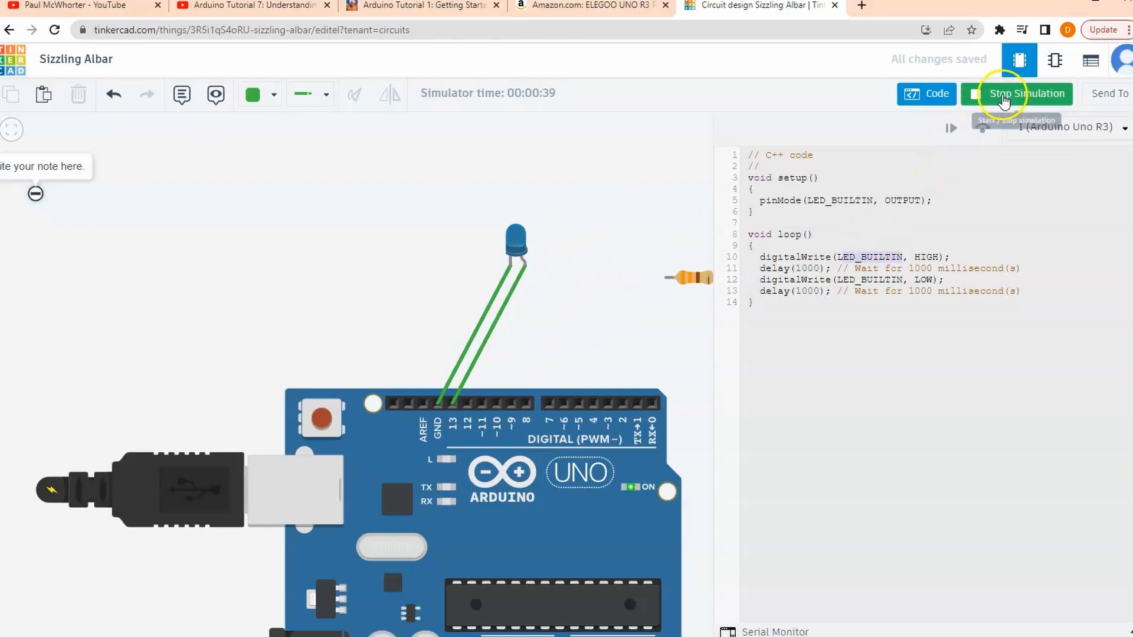
click(1001, 95)
Step: Move the blue LED above the Arduino's GND and 13 pins and bring the resistor closer to it
click(584, 331)
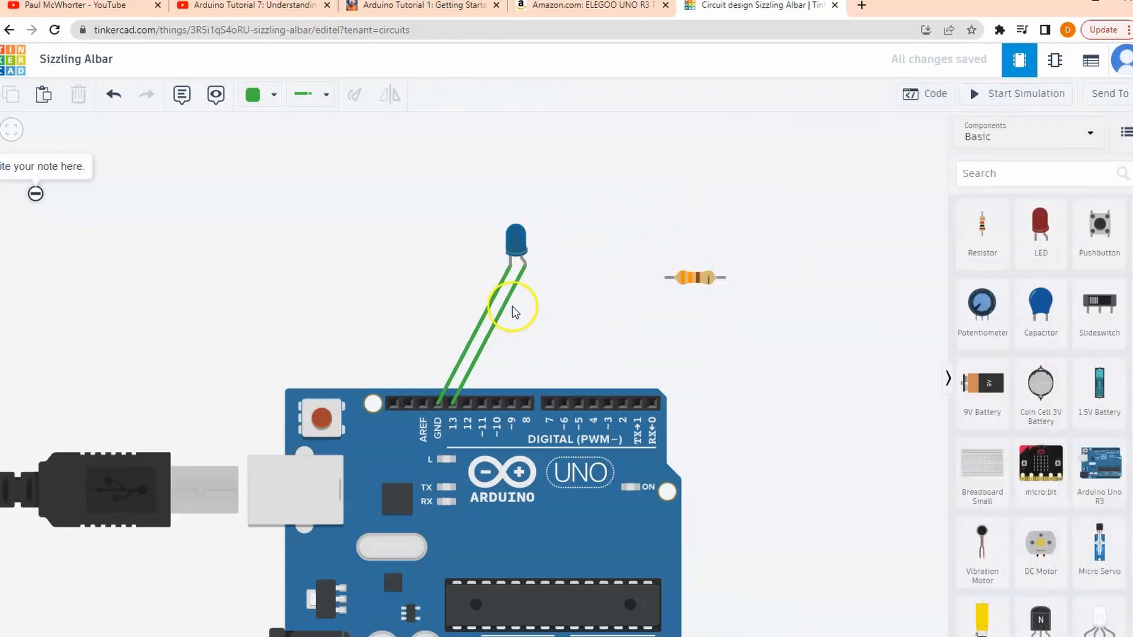
drag(518, 251, 431, 243)
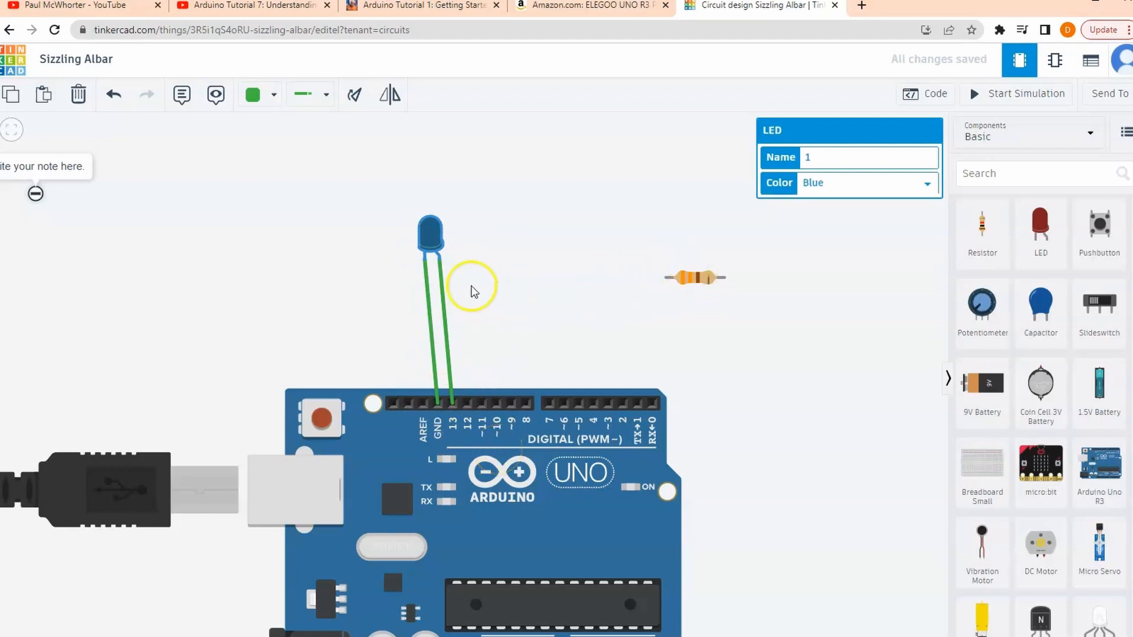
drag(696, 279, 577, 247)
click(509, 294)
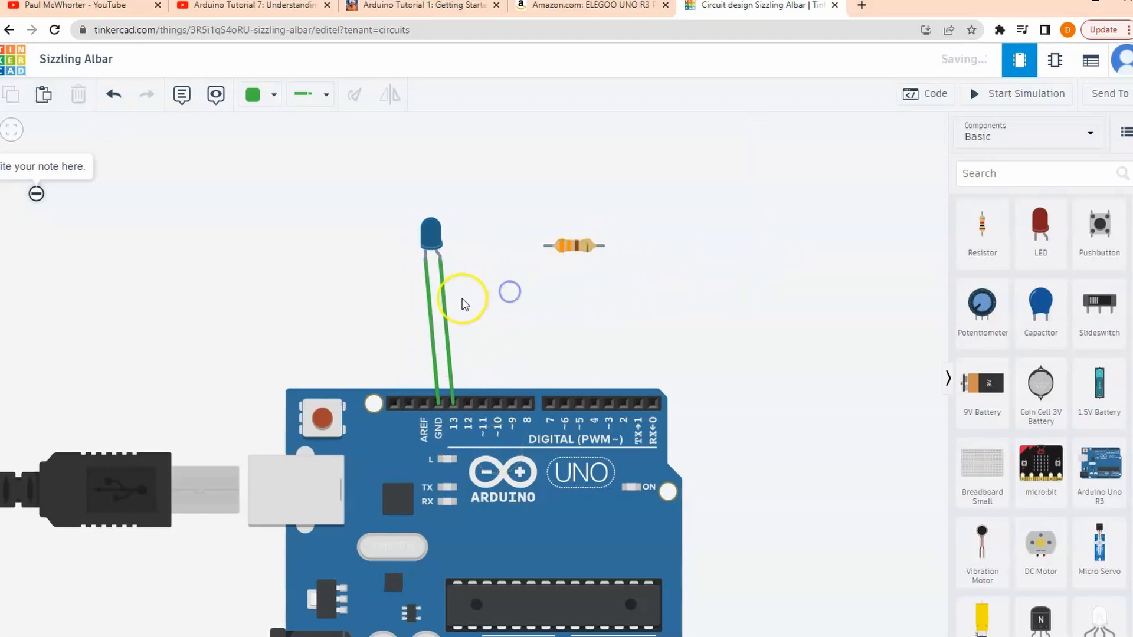
Step: Delete the wire between the LED's anode and pin 13, and wire the anode through the resistor to pin 13 instead
click(446, 307)
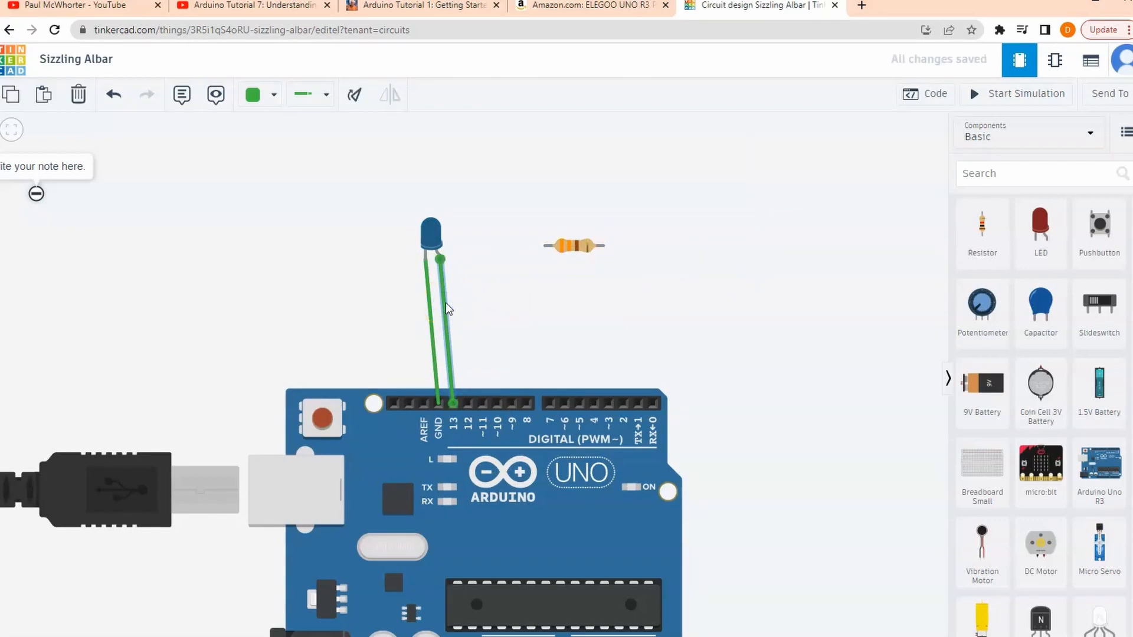
key(Delete)
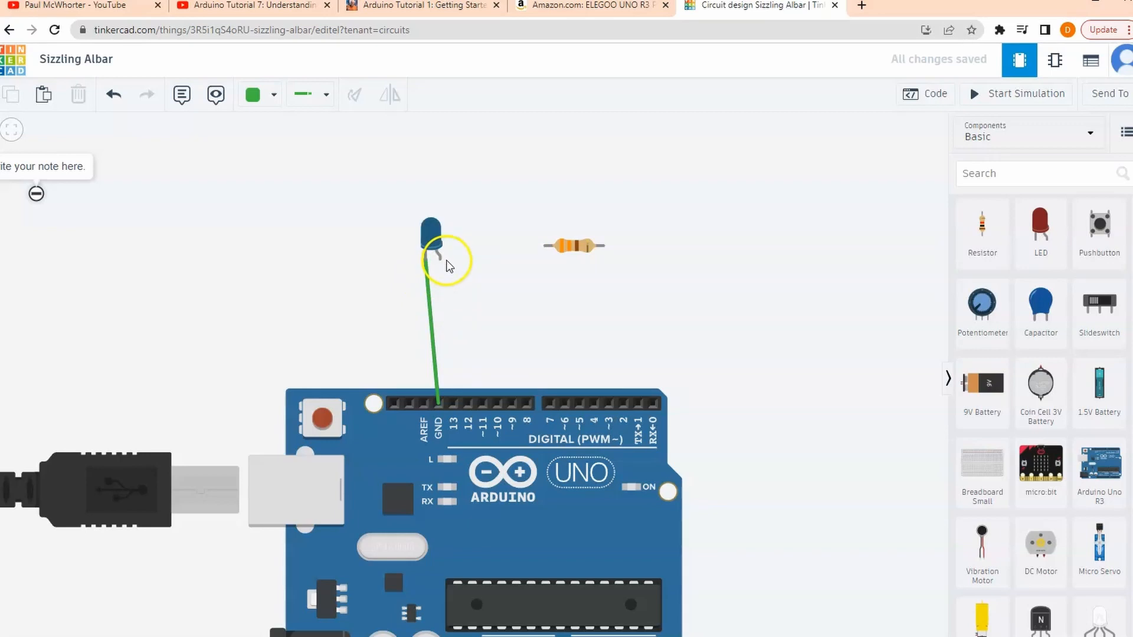
click(440, 262)
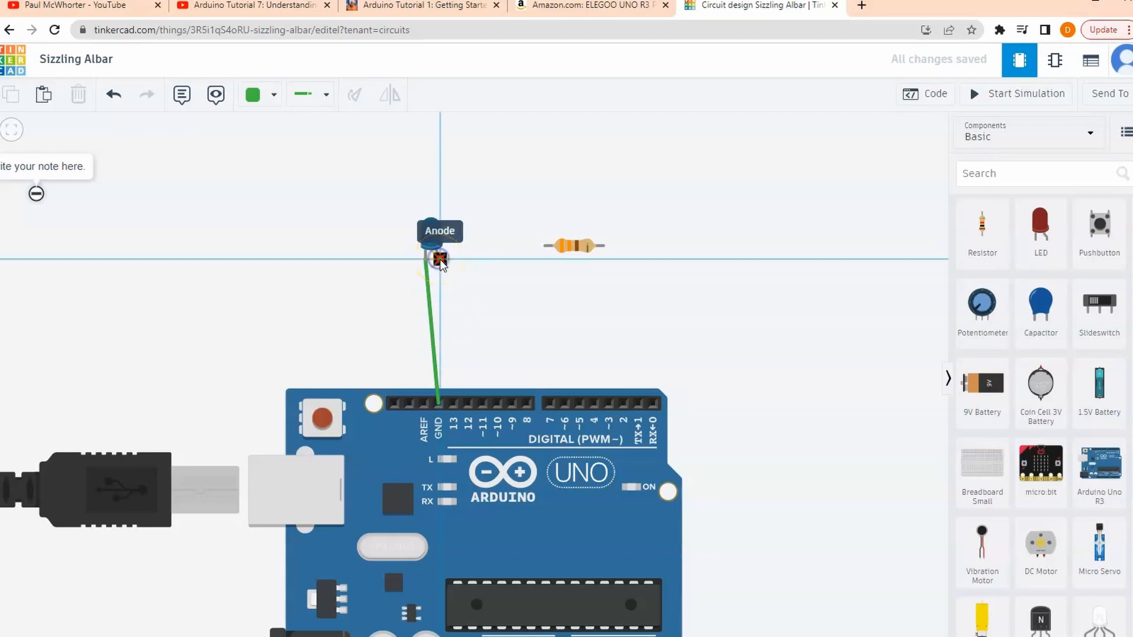
click(543, 248)
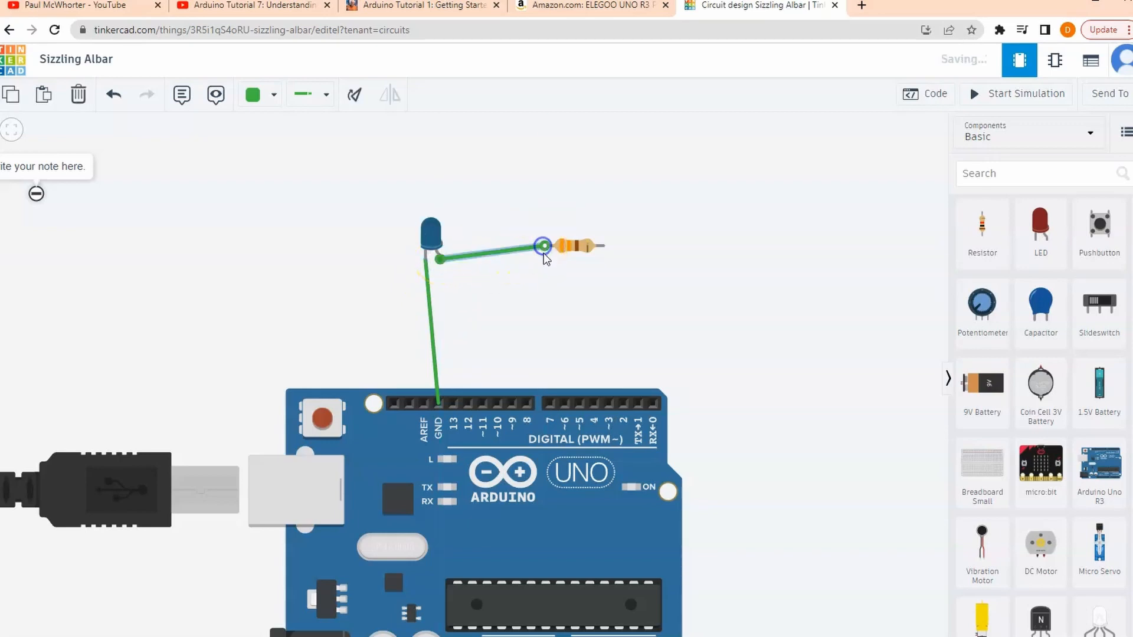
click(603, 246)
click(437, 404)
click(452, 406)
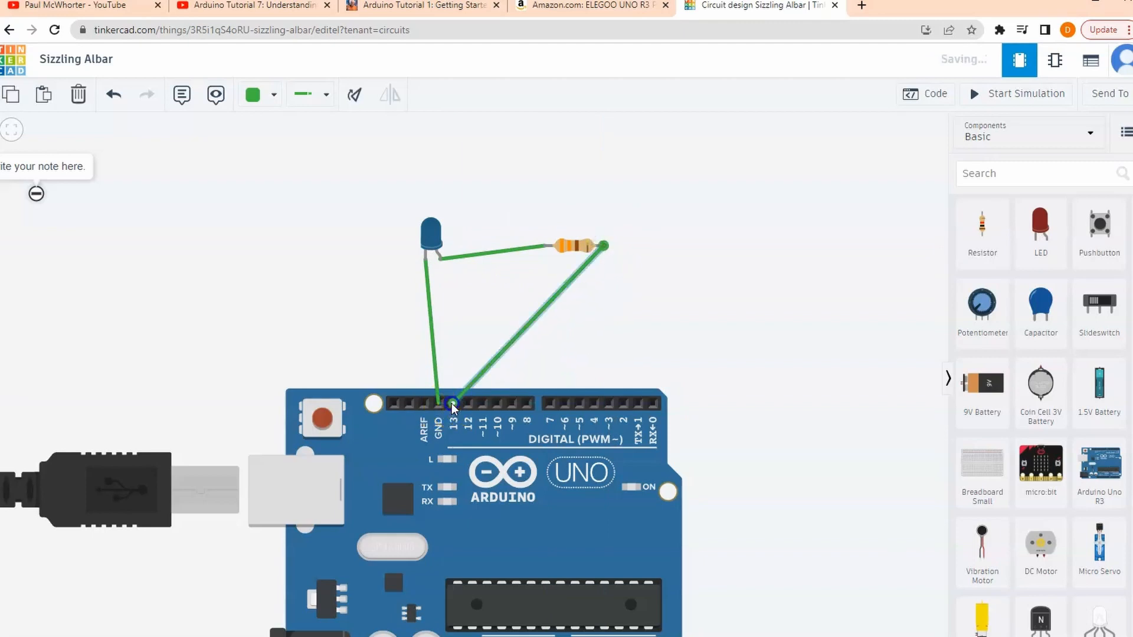
click(630, 323)
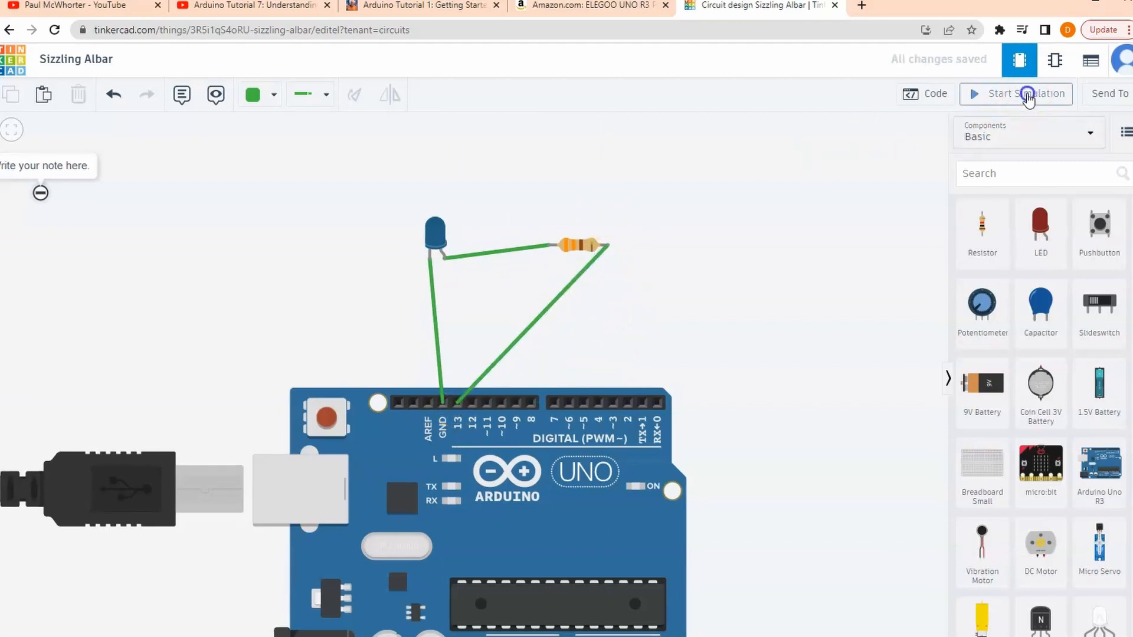
Step: Simulate the circuit with the resistor in series, with the code shown, and stop the simulation
click(1027, 94)
click(931, 94)
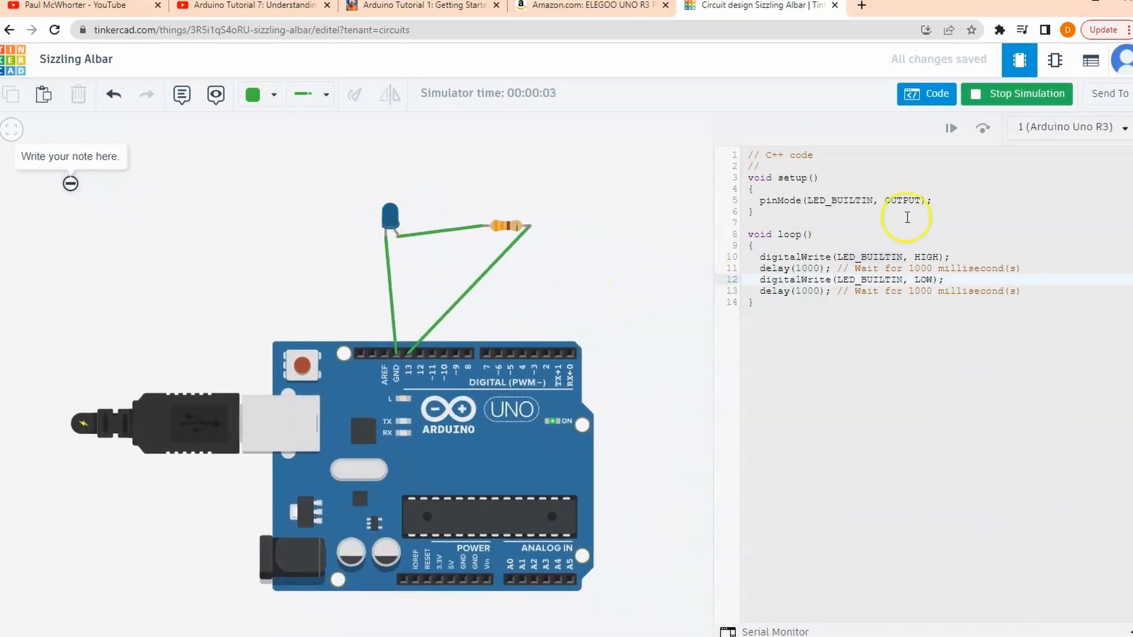
click(1018, 93)
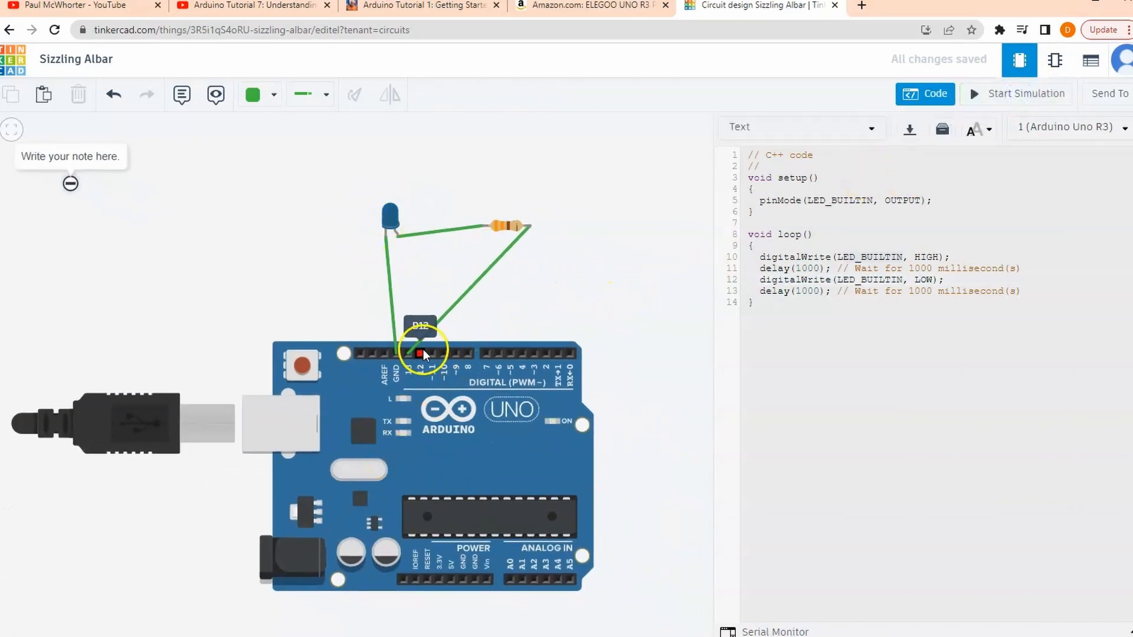
Step: Move the resistor's wire end from pin 13 to pin 12, then simulate the circuit to check the blue LED and stop it
click(408, 353)
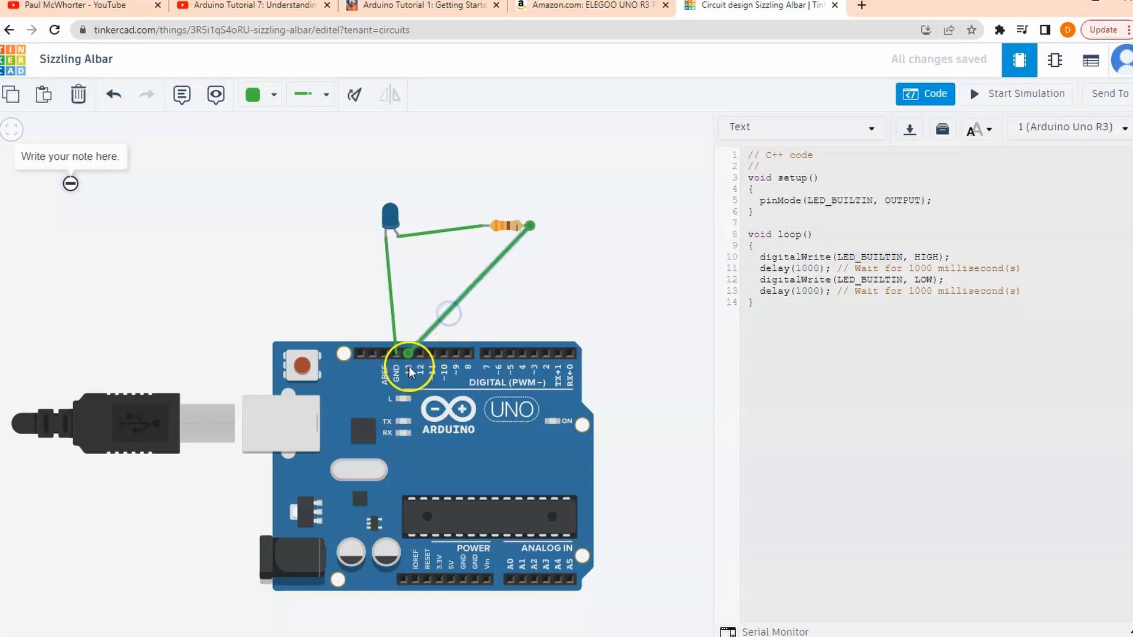
mouse_move(407, 353)
mouse_down()
mouse_move(480, 322)
mouse_move(443, 337)
mouse_move(469, 344)
mouse_move(418, 354)
mouse_up()
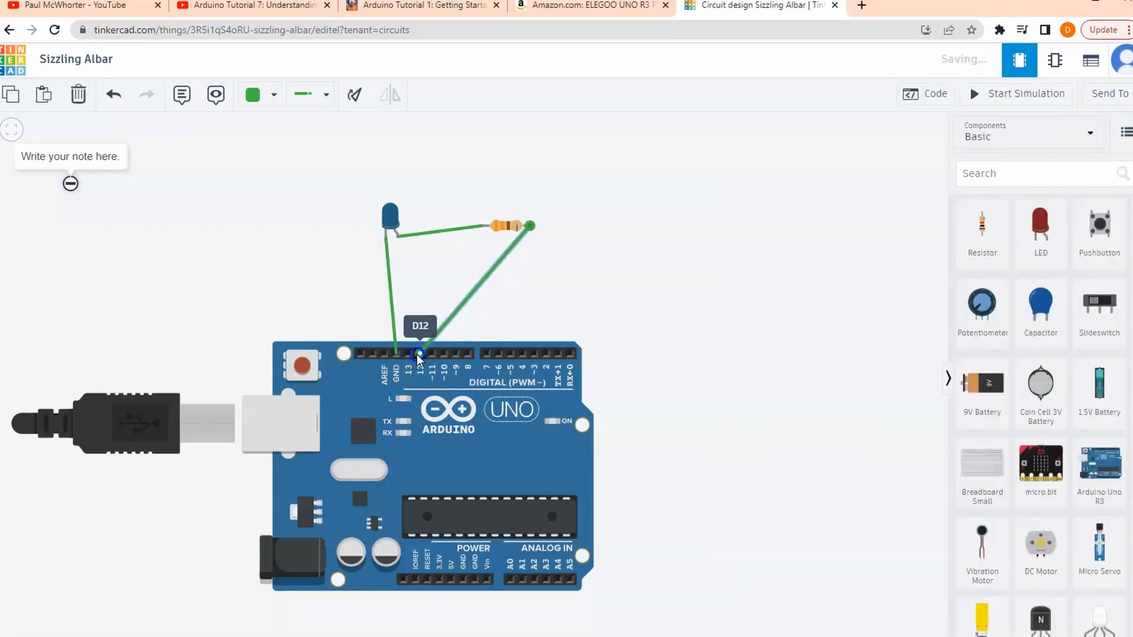
click(543, 284)
click(1044, 93)
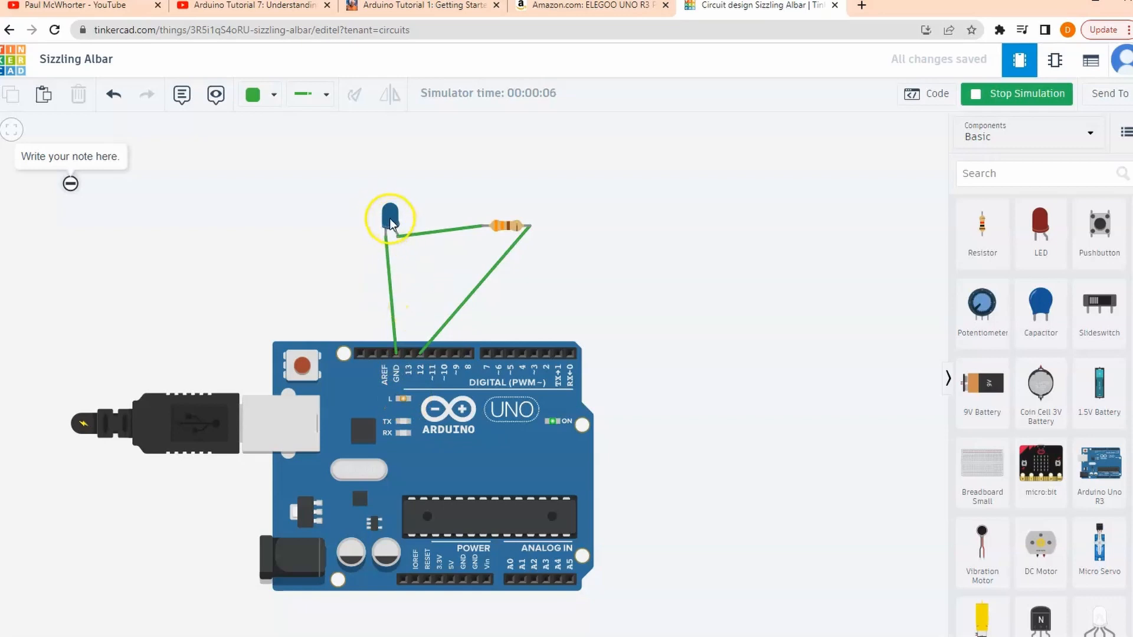
click(968, 93)
Step: Replace LED_BUILTIN with 12 in the pinMode call and both digitalWrite calls of the Arduino code
click(923, 94)
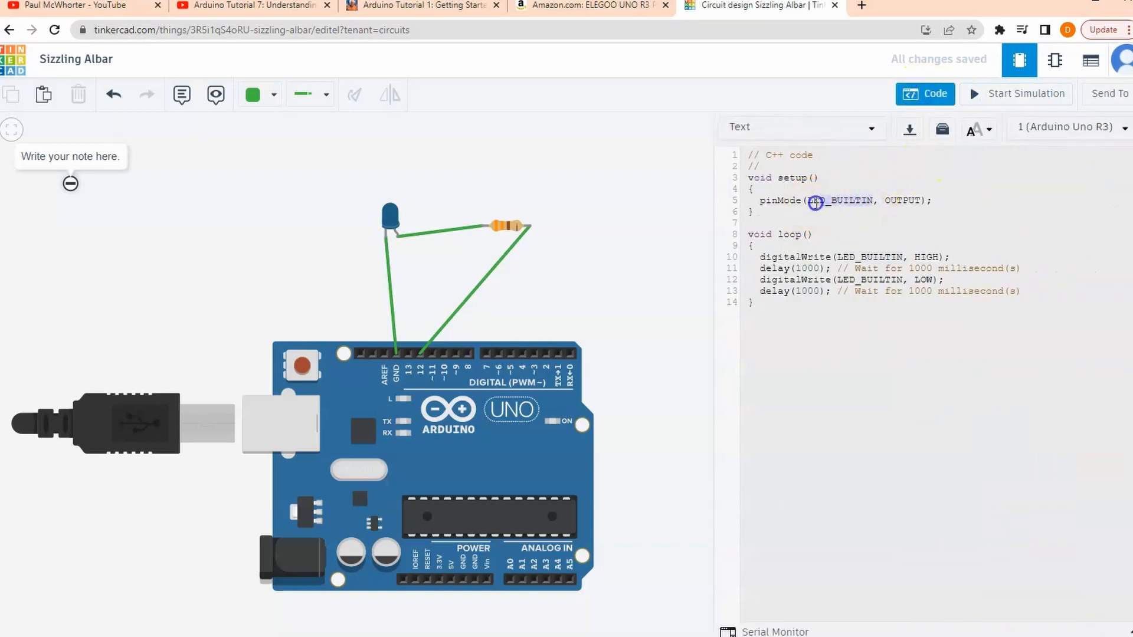
text(12)
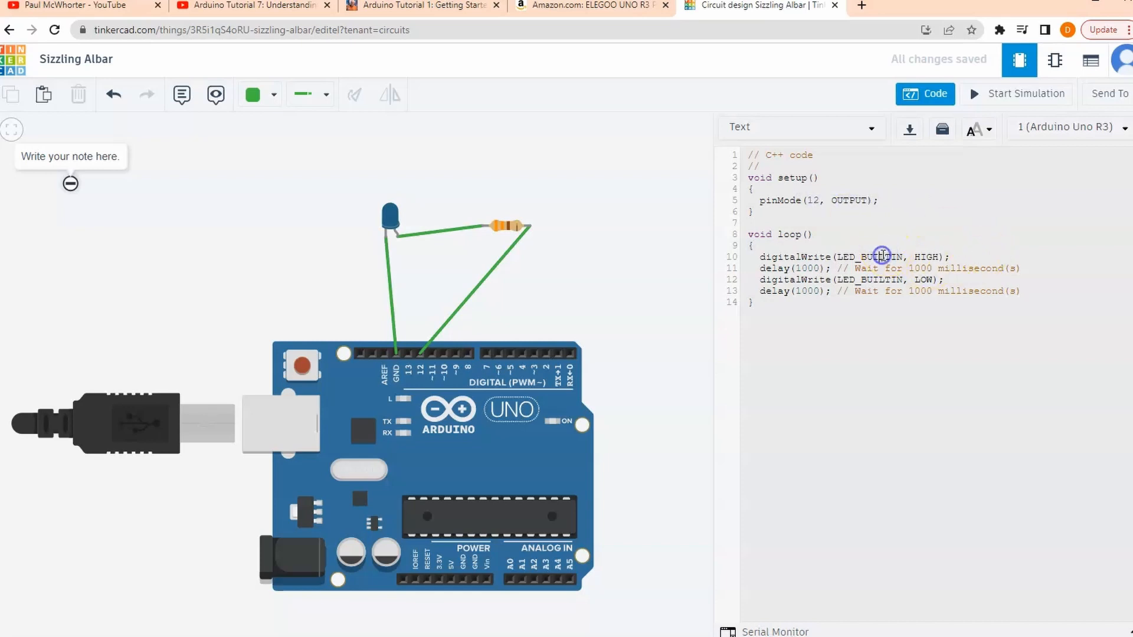
text(12)
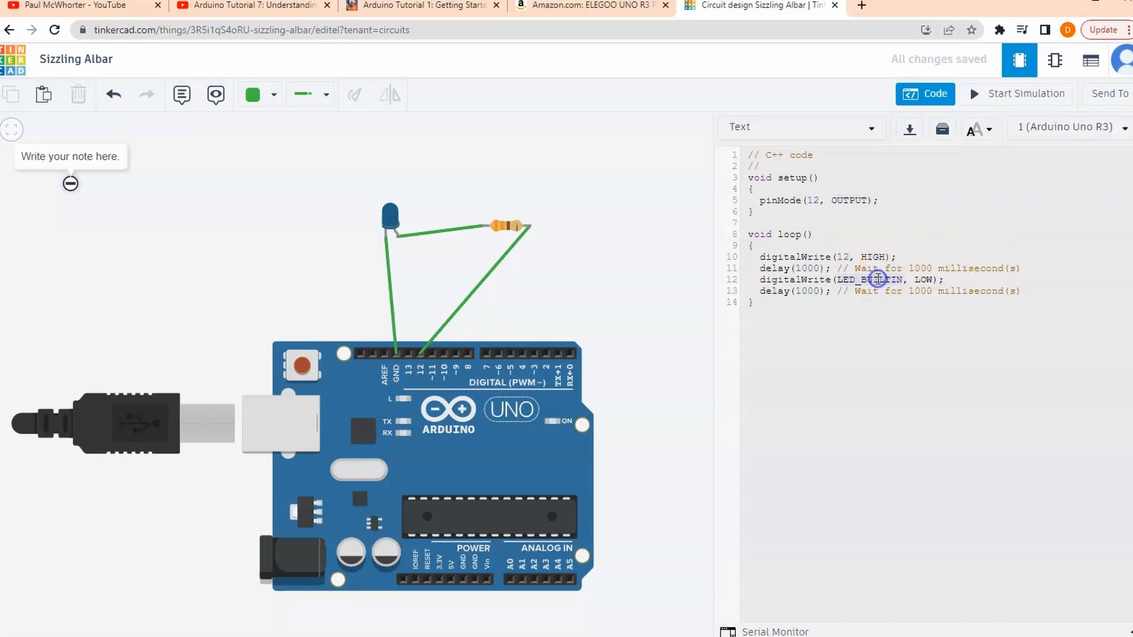
text(12)
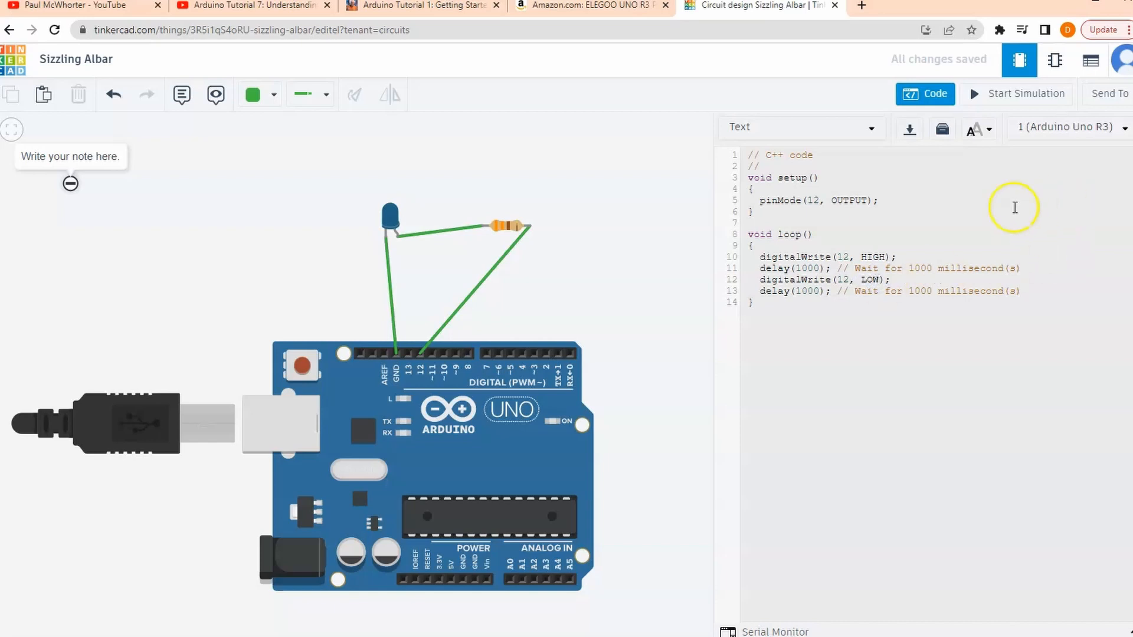
Step: Simulate the circuit with the pin 12 code, stop the simulation and close the code editor
click(994, 94)
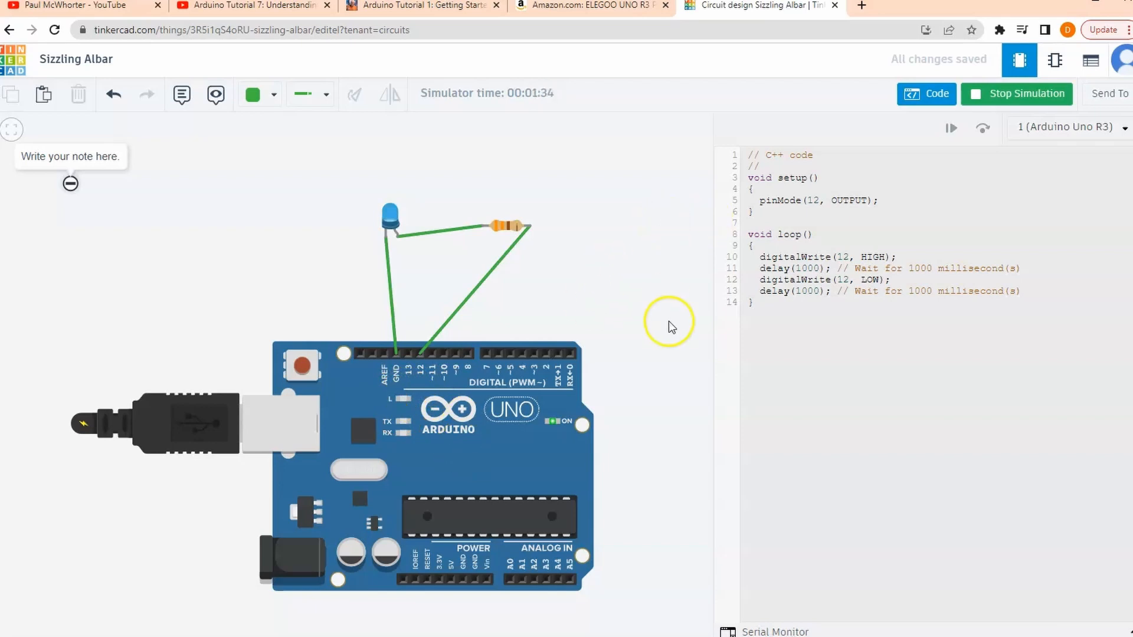
click(1010, 96)
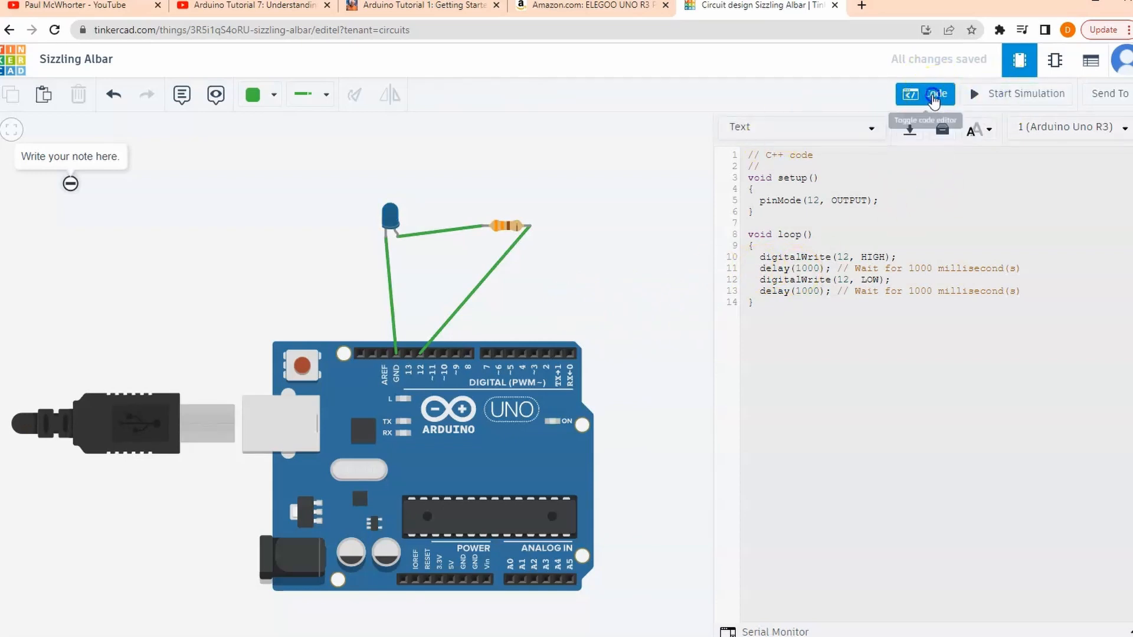
click(923, 94)
click(102, 7)
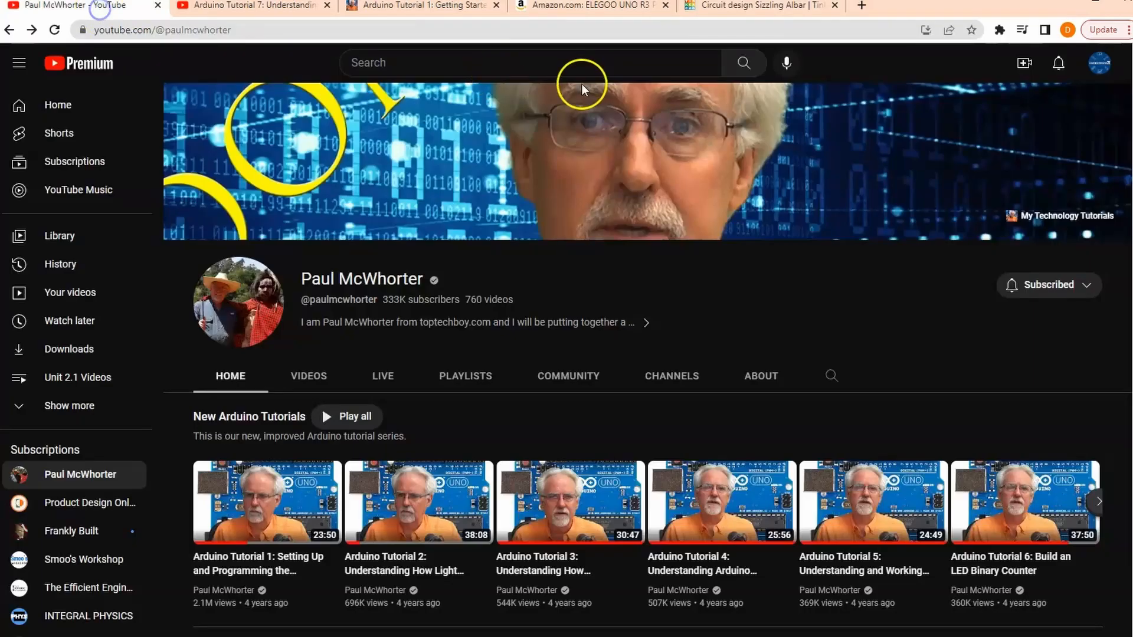
click(732, 7)
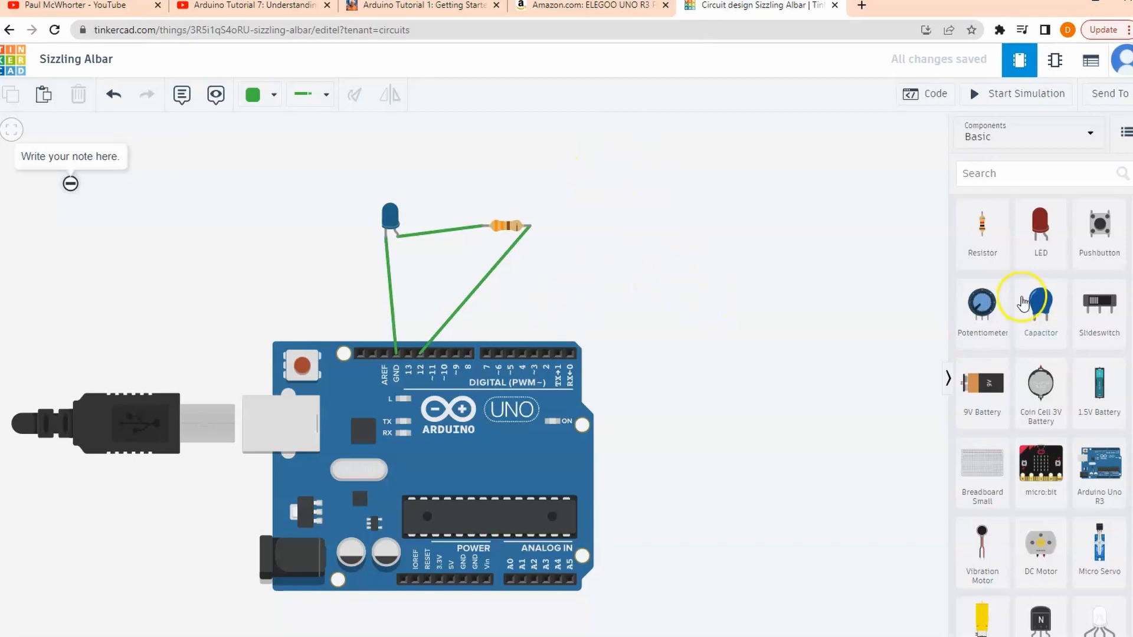
Step: Search the components for "osci" and place an oscilloscope in the empty area beside the resistor, above the Arduino's level
click(1010, 172)
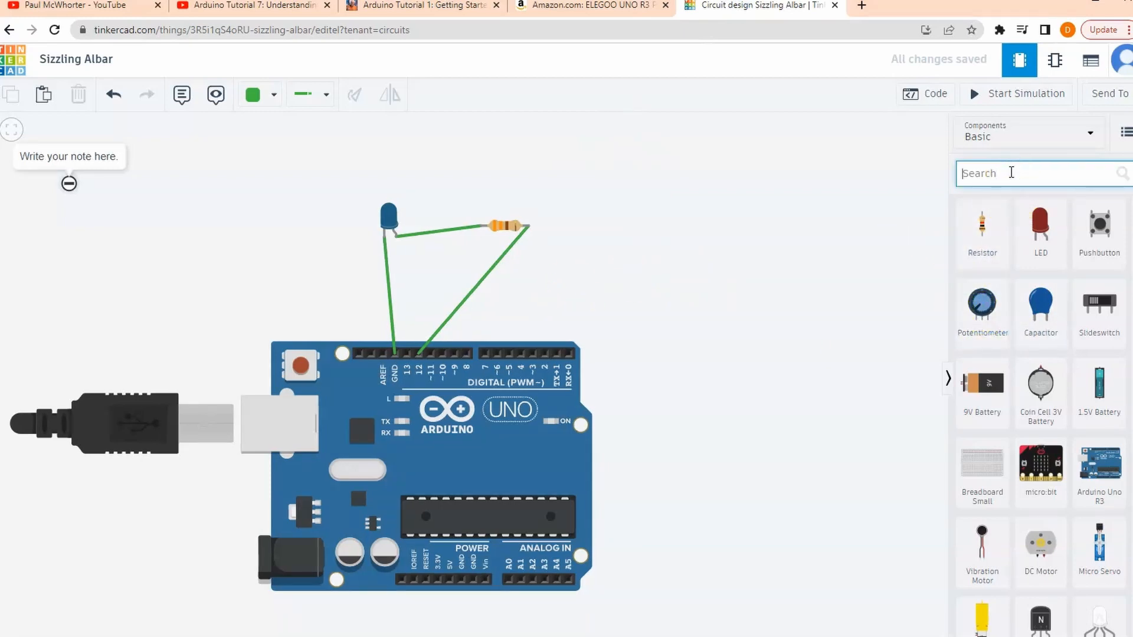
text(osci)
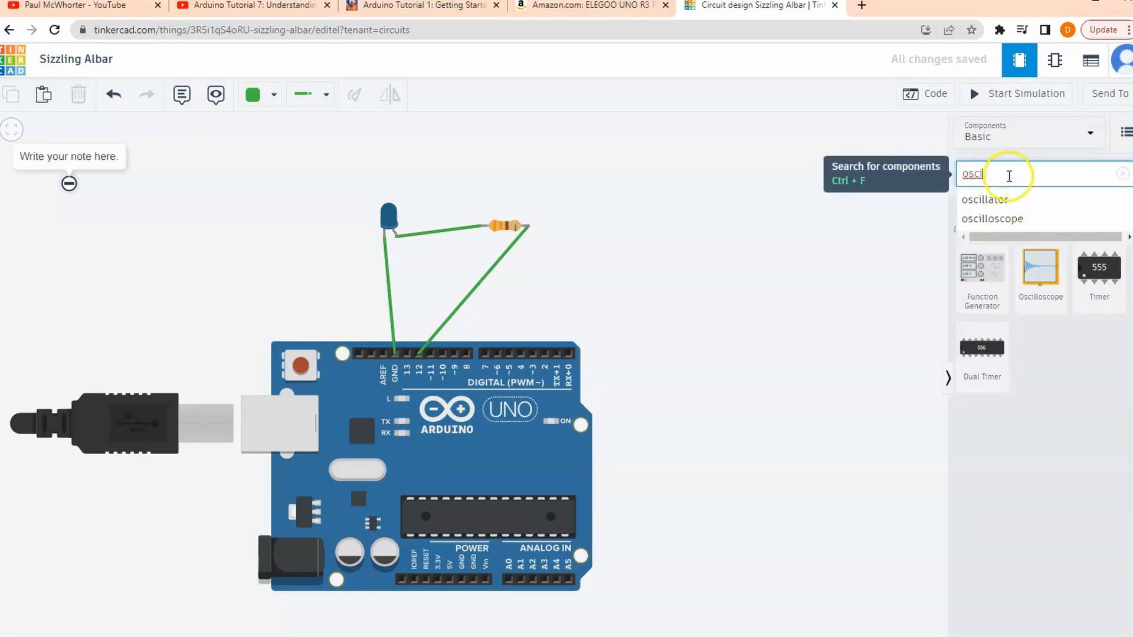
drag(1062, 286, 789, 366)
click(828, 448)
Step: Search the components for "poten", place a potentiometer below the oscilloscope, and clear the search
click(1122, 174)
click(1008, 171)
text(poten)
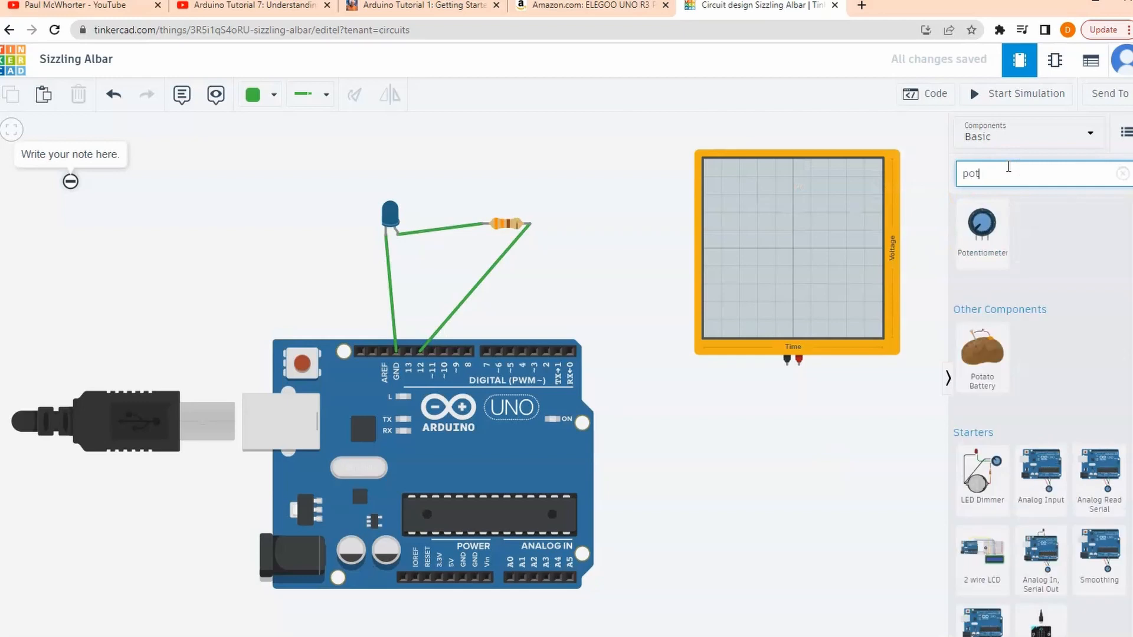
drag(980, 248, 848, 495)
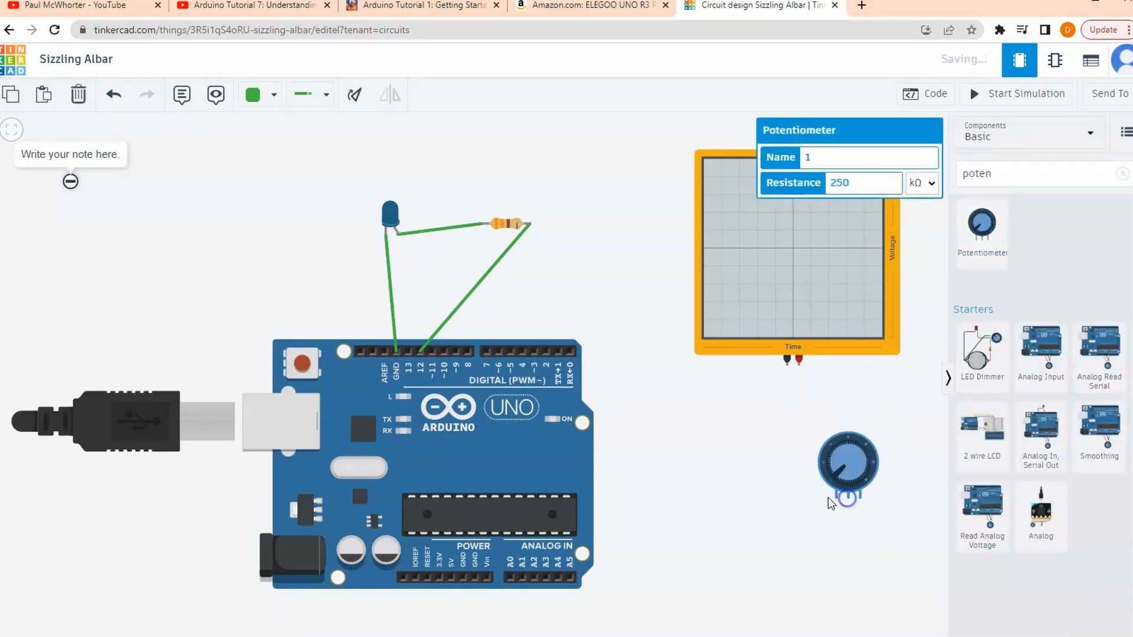
click(1122, 177)
click(657, 462)
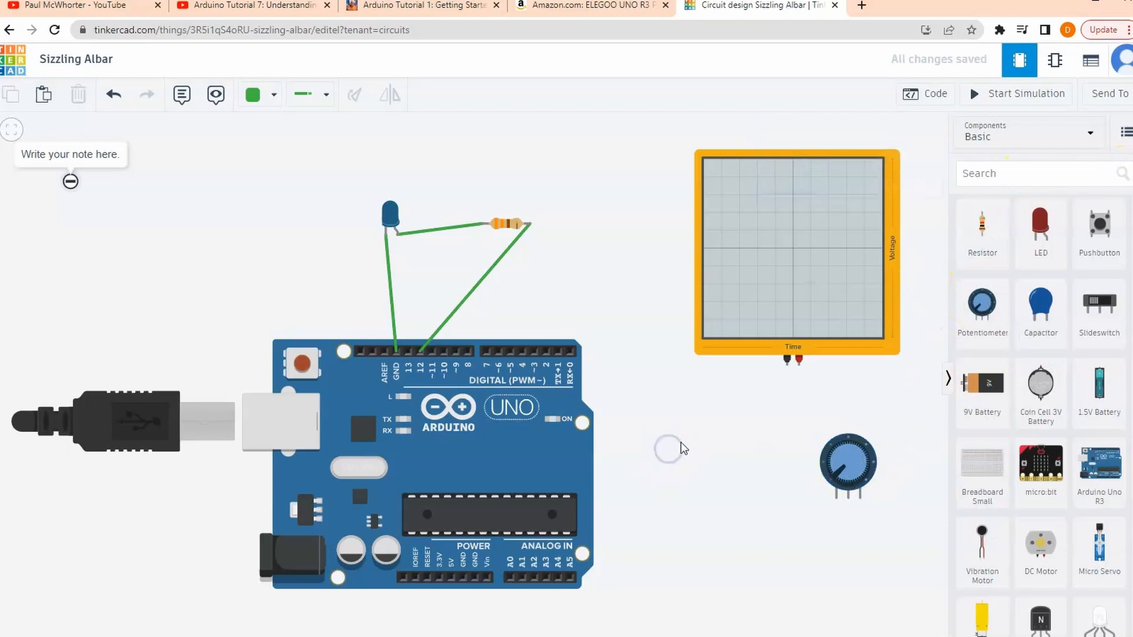
Step: Place a red LED between the resistor and the oscilloscope, rotate it back to upright, and mirror it to swap its anode and cathode sides
drag(1038, 227, 610, 226)
click(602, 223)
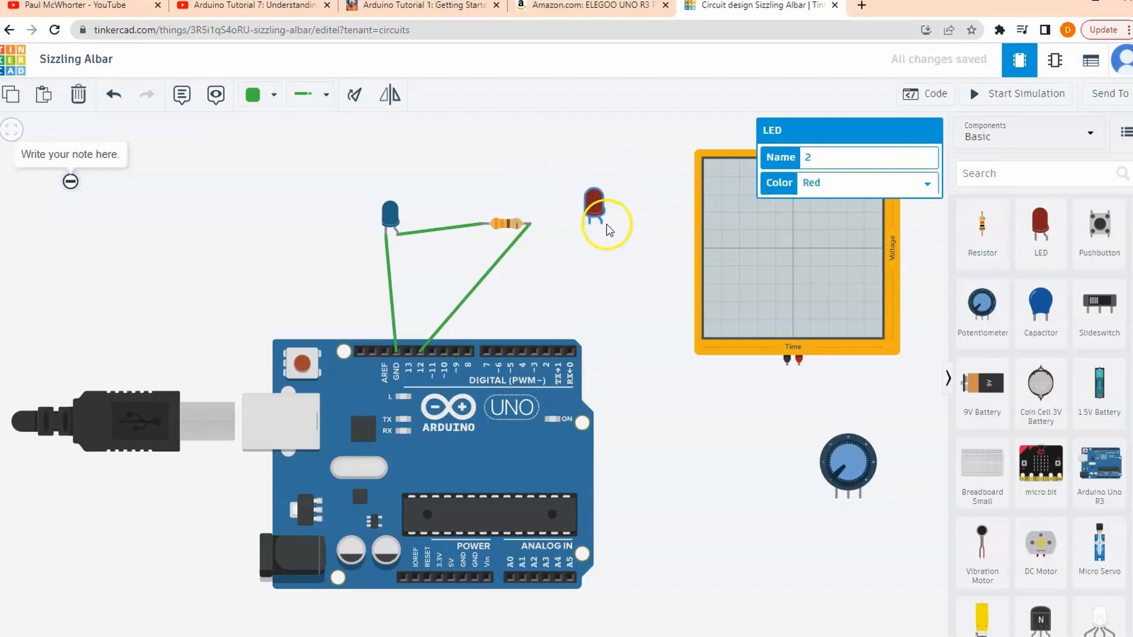
click(353, 96)
click(352, 98)
click(353, 98)
click(353, 98)
click(353, 98)
click(352, 98)
click(397, 101)
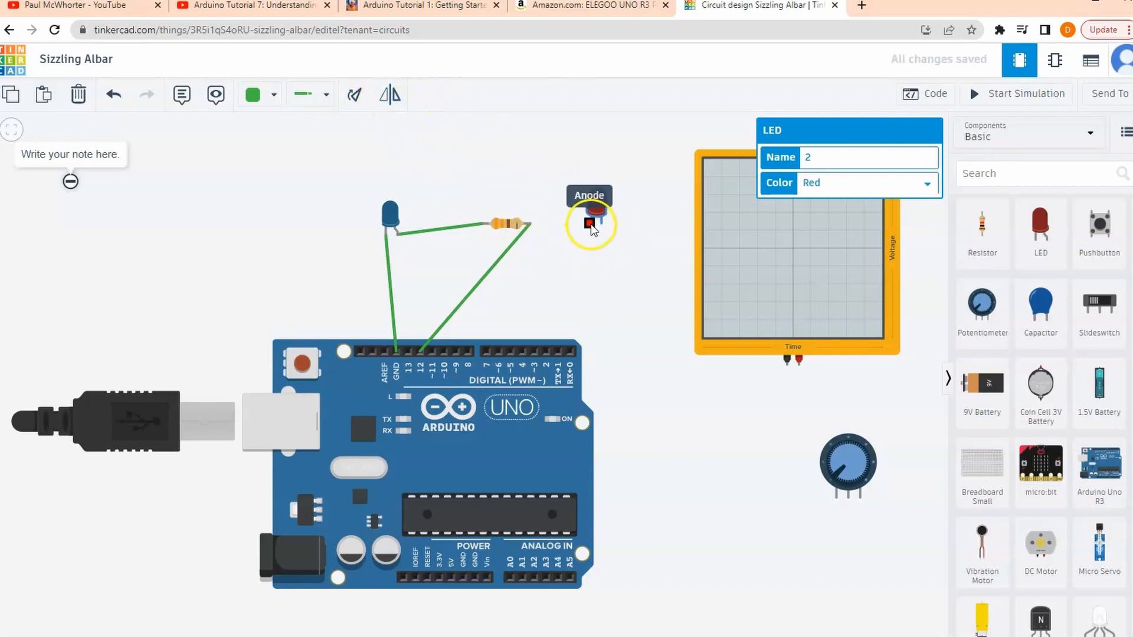
click(591, 272)
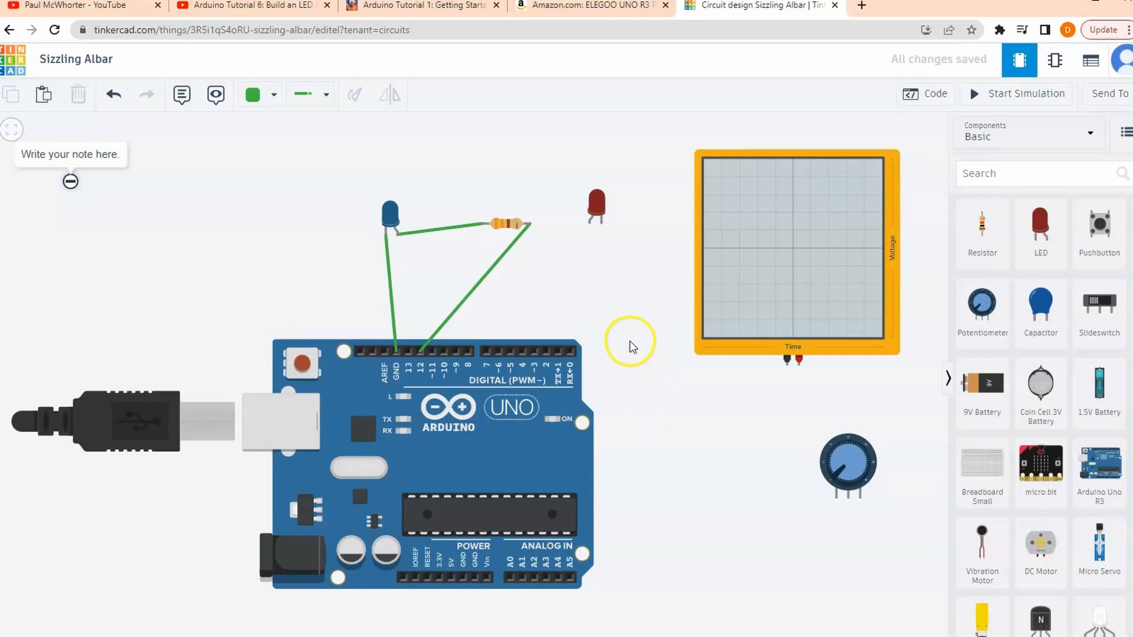
Step: Check the wiring in the Arduino Tutorial 6 video on YouTube and, back in Tinkercad, recolor the wire from the resistor to pin 12 yellow
click(283, 11)
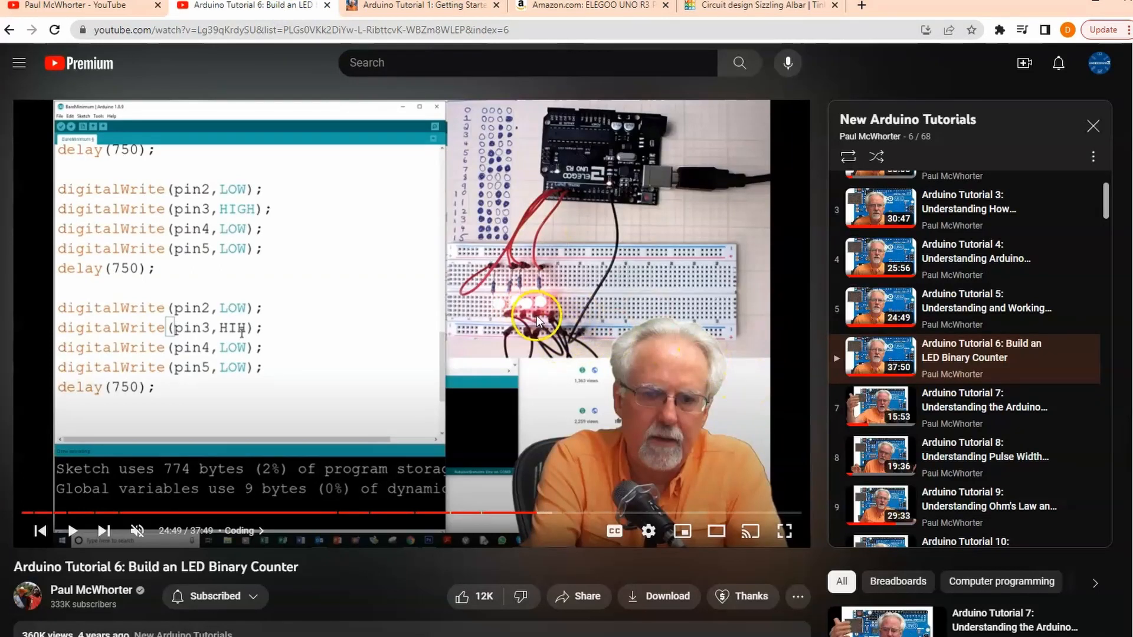
click(739, 17)
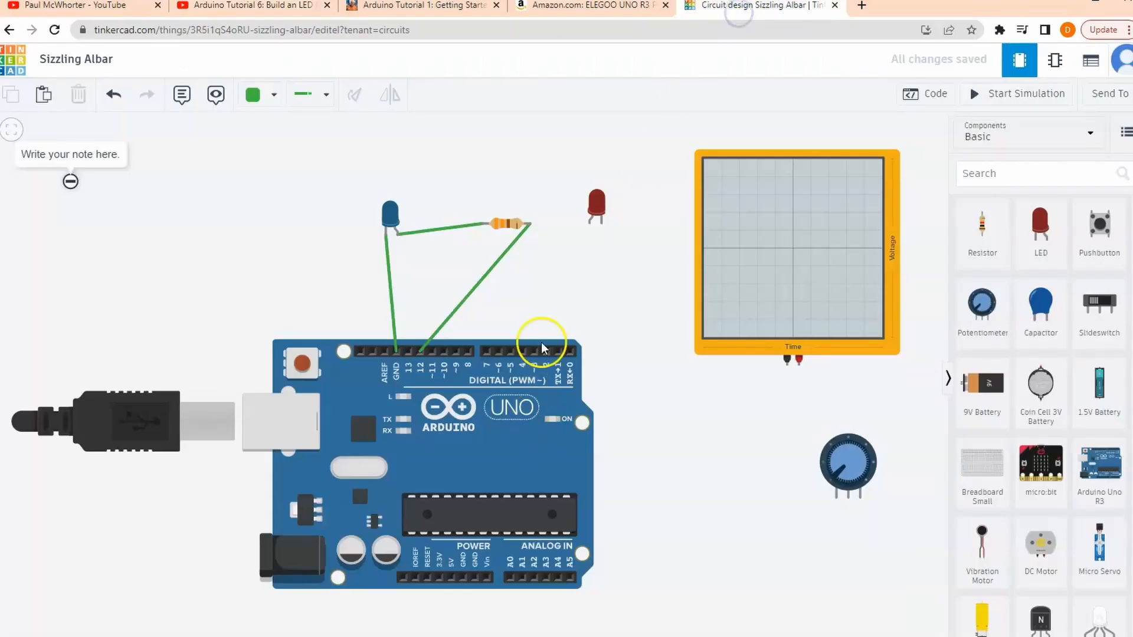
click(494, 271)
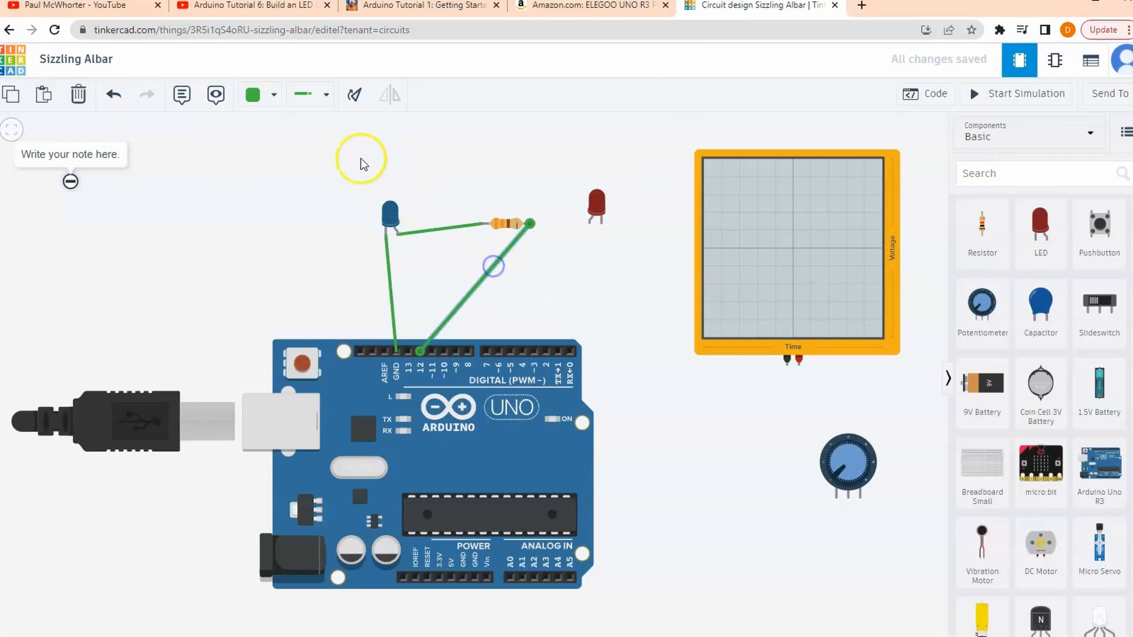
click(257, 97)
click(292, 214)
click(573, 295)
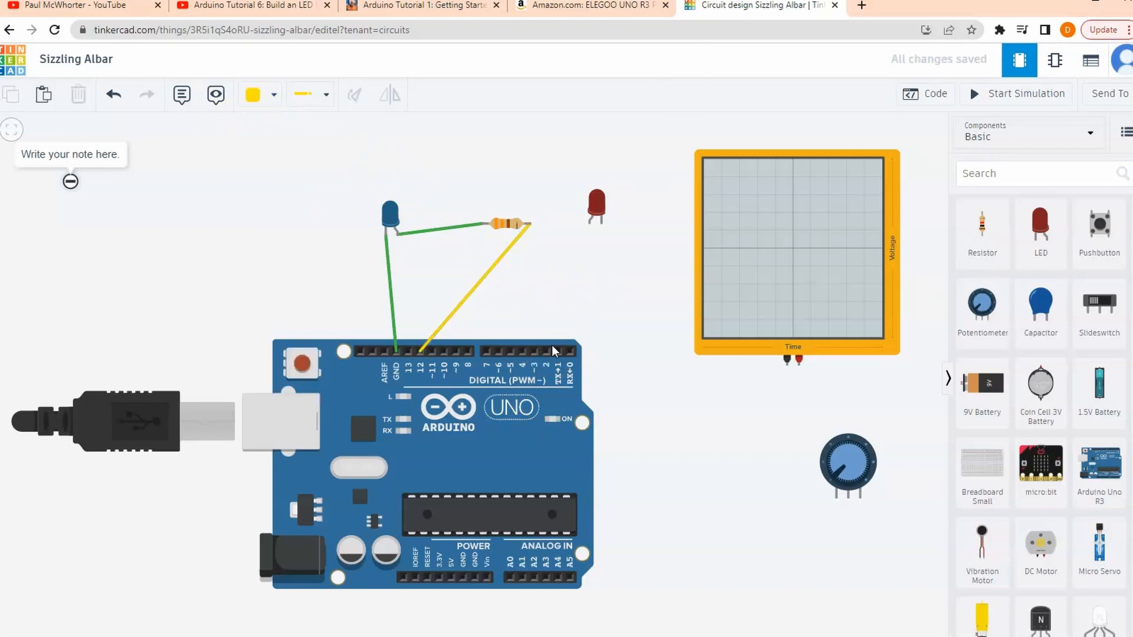
click(513, 304)
Step: Look over the Arduino tutorial videos on YouTube and, back in Tinkercad, rename the circuit as "Tutorial 0"
click(253, 7)
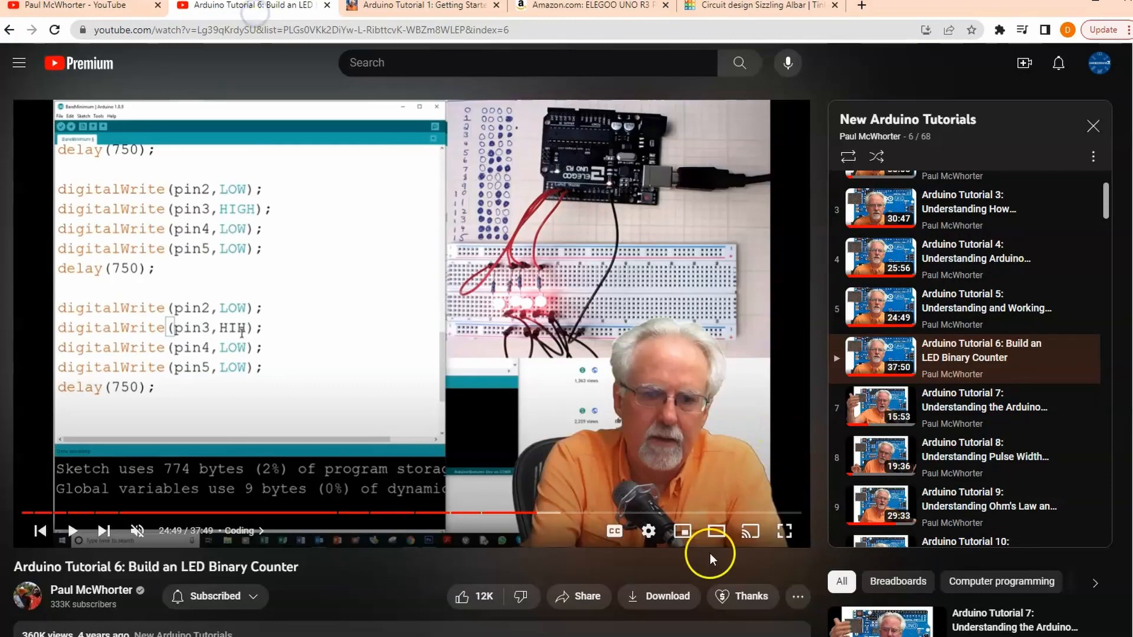
click(739, 8)
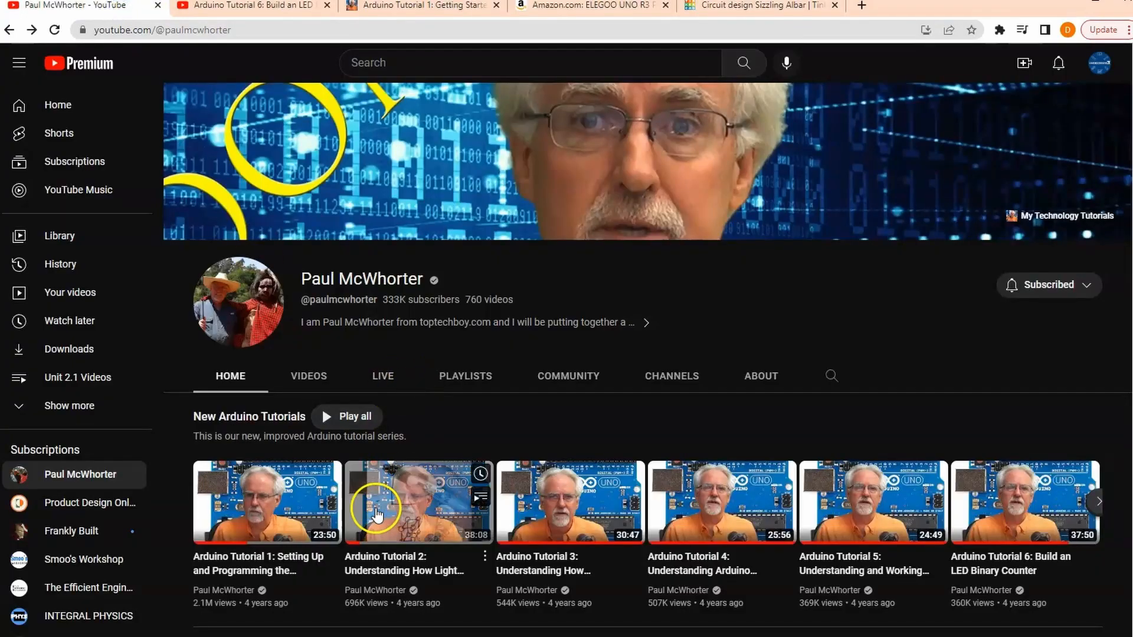
click(756, 6)
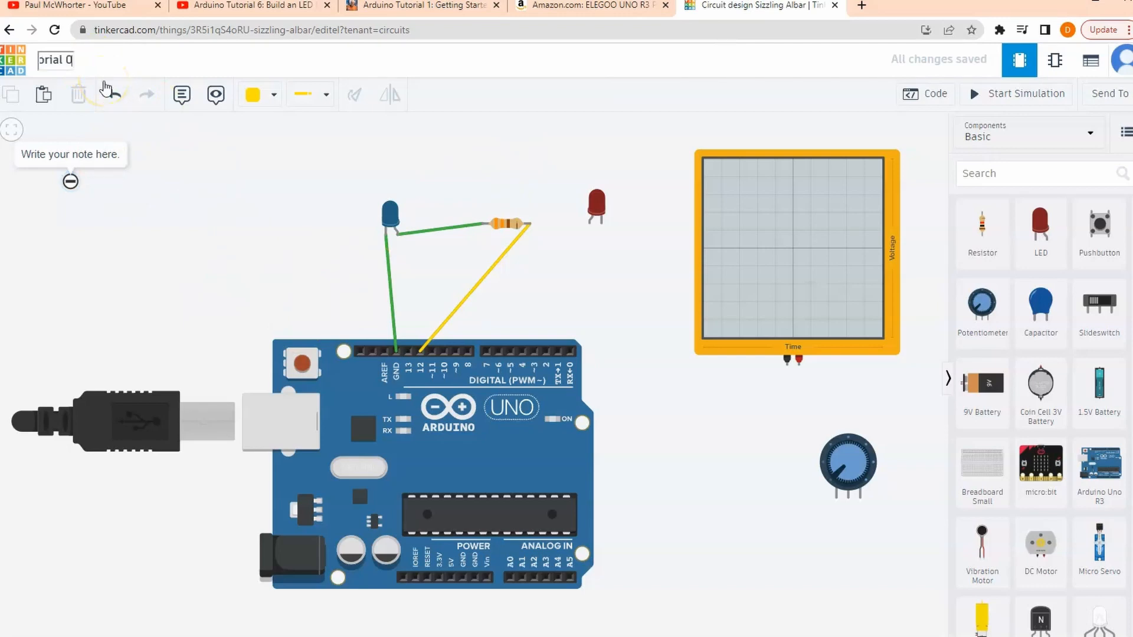
click(74, 6)
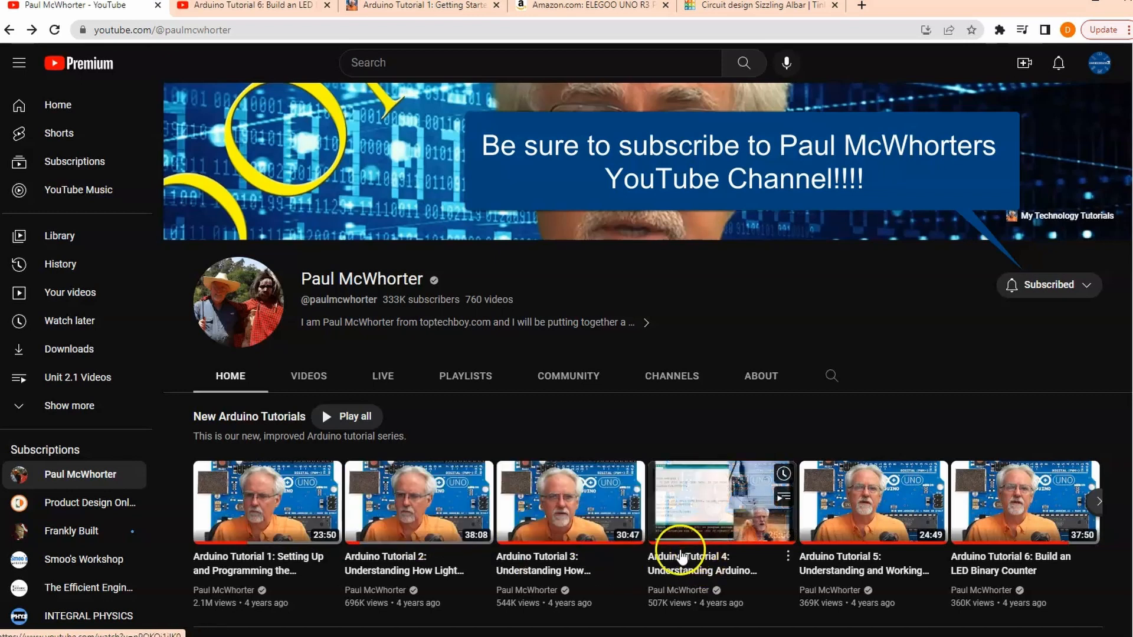
click(711, 8)
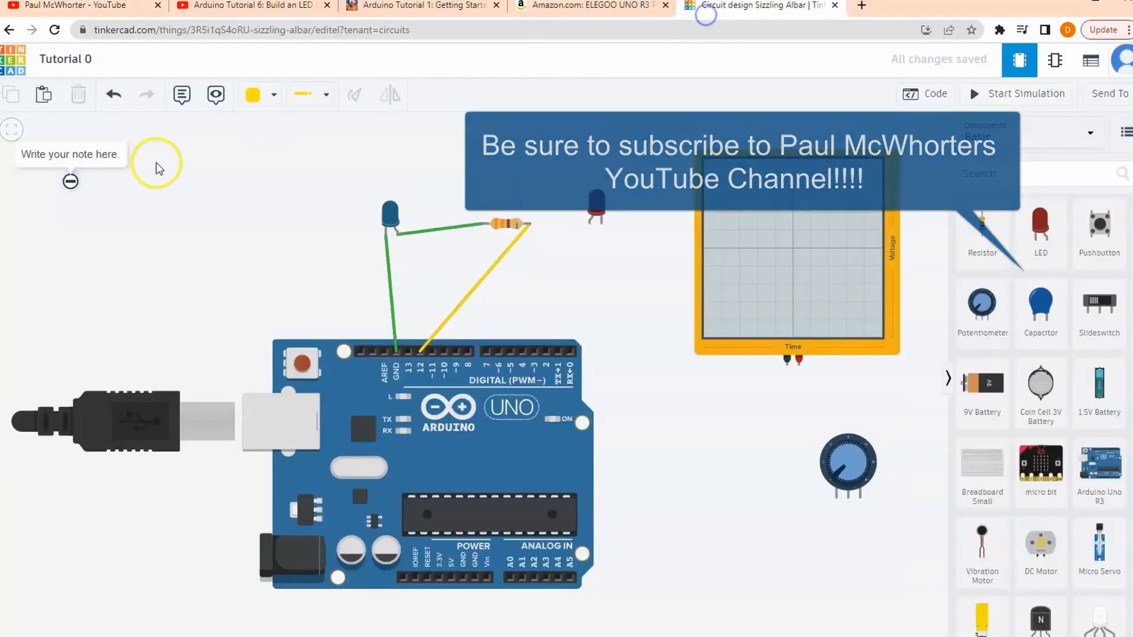
Step: Return to the Tinkercad dashboard, view all designs, and examine the Circuits list for the saved "Tutorial 0" design
click(21, 69)
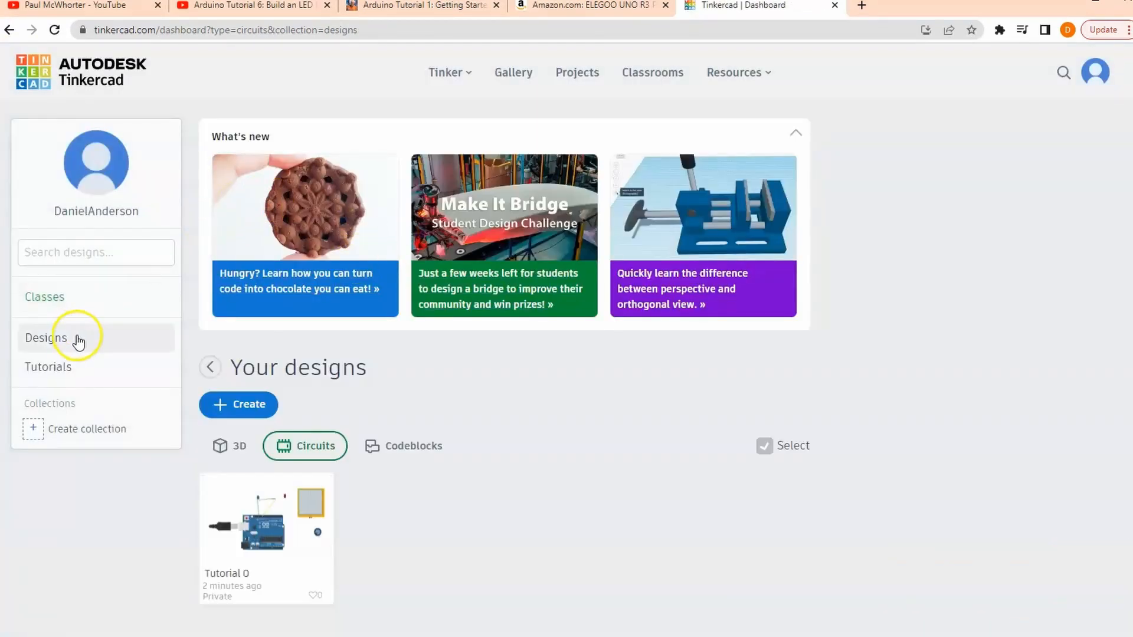
click(83, 342)
scroll(354, 500, down, 2)
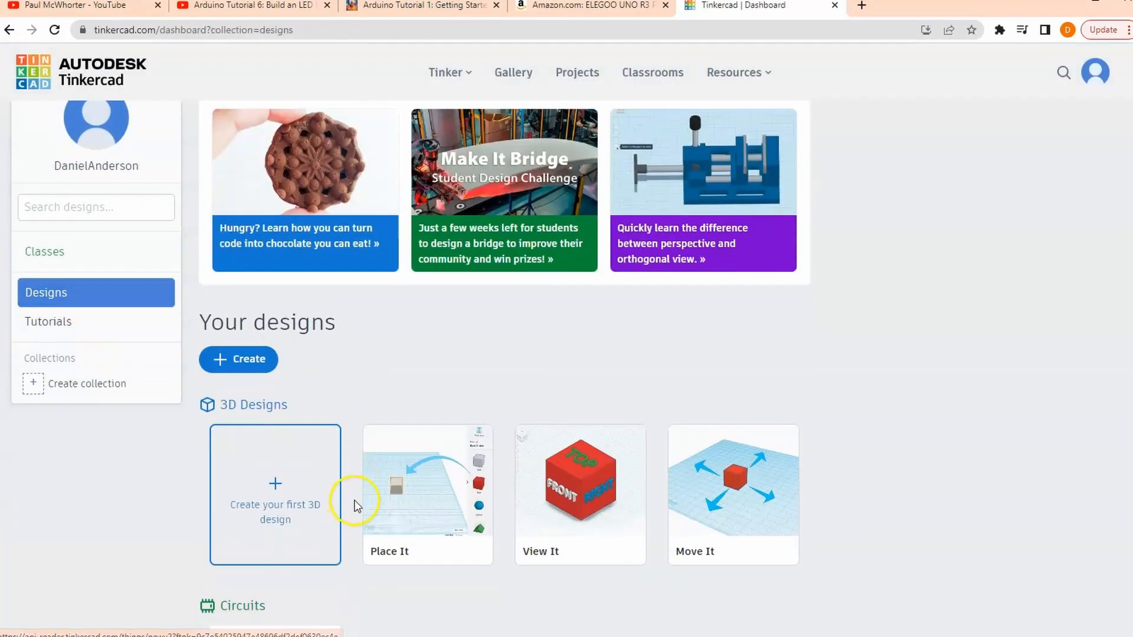
scroll(294, 524, down, 2)
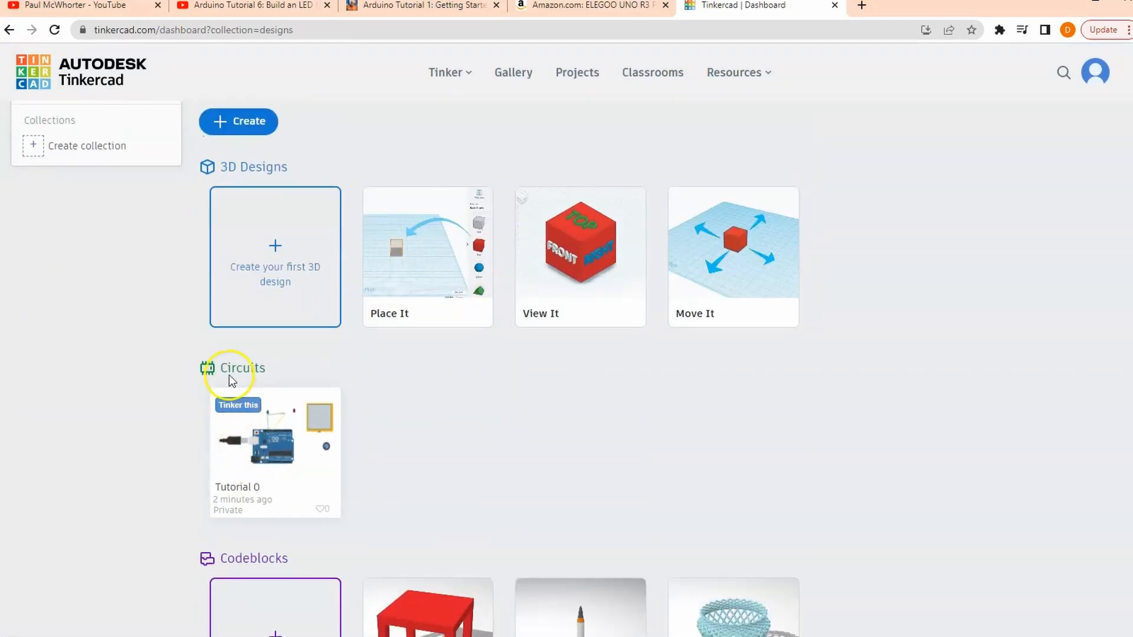
click(233, 378)
scroll(356, 452, down, 2)
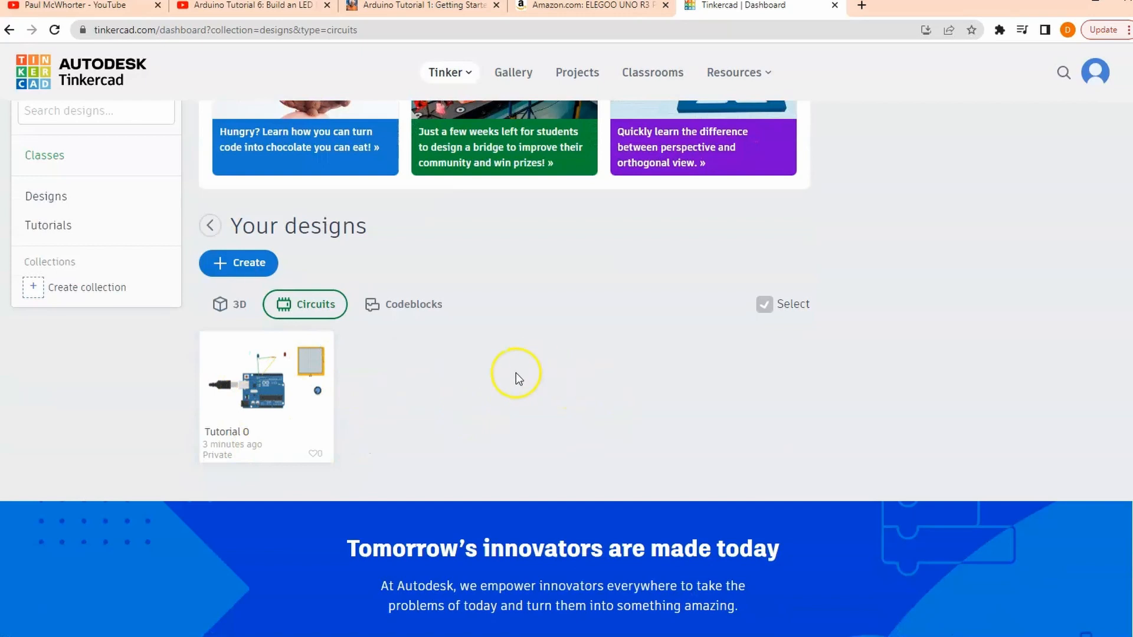
scroll(385, 364, up, 2)
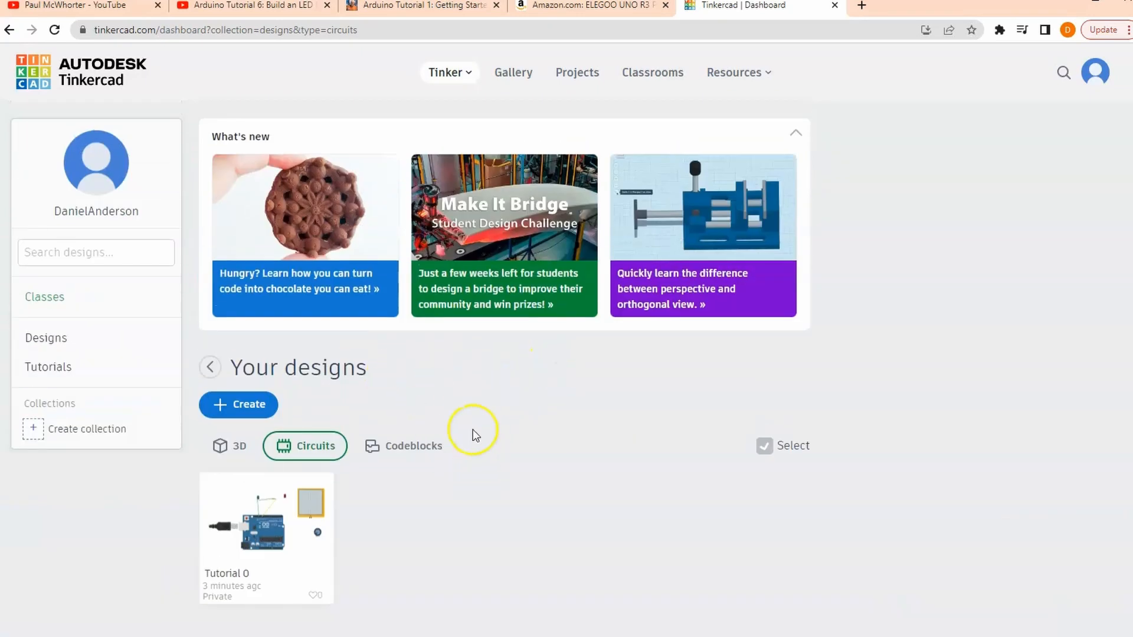
scroll(551, 396, down, 1)
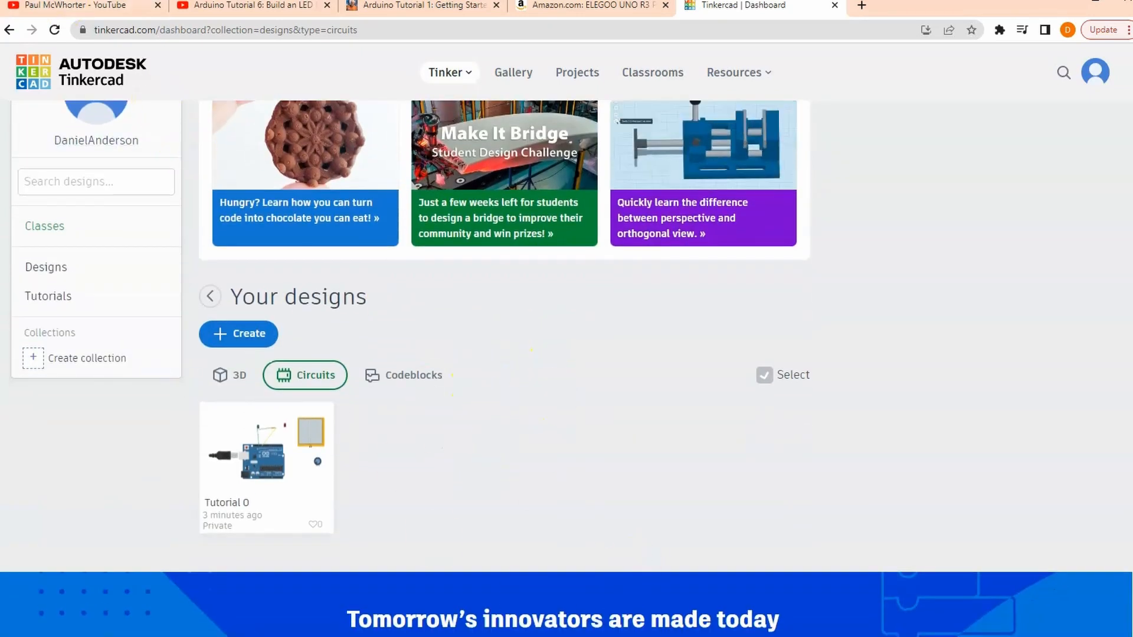